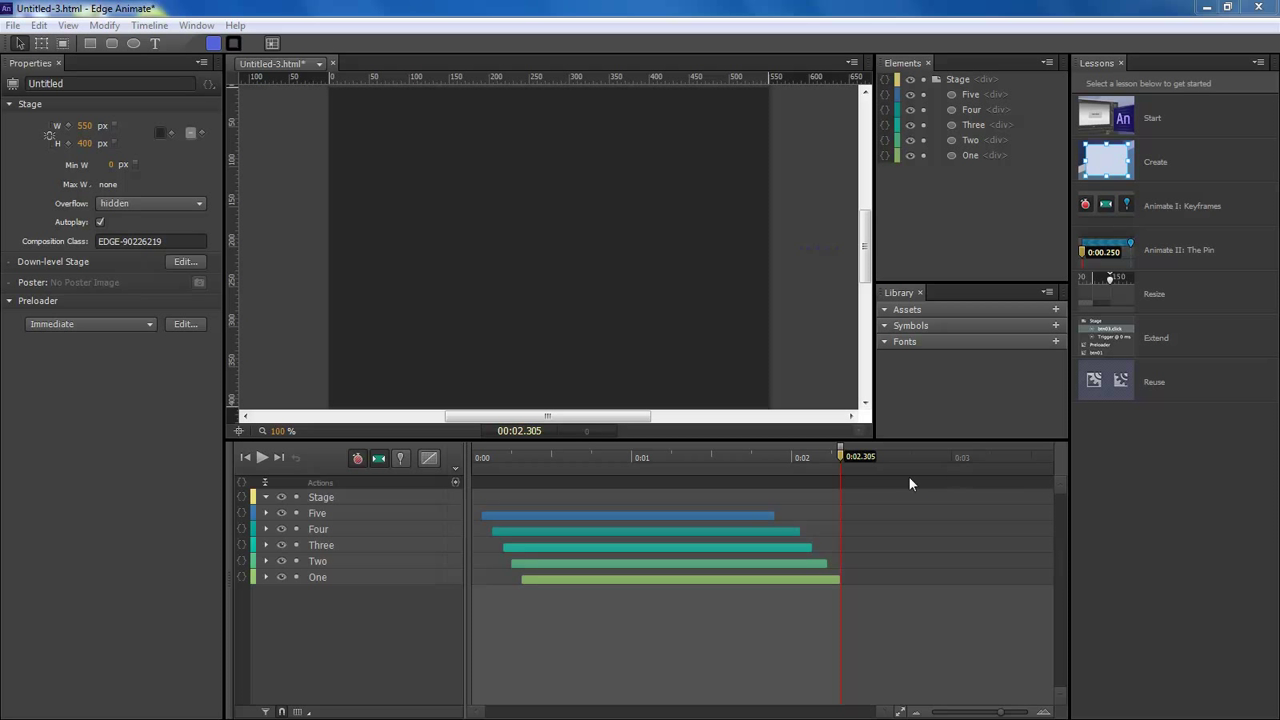
Play the finished dot animation in Edge Animate twice
{"action": "left_click", "coordinate": [838, 458]}
{"action": "key", "text": "space"}
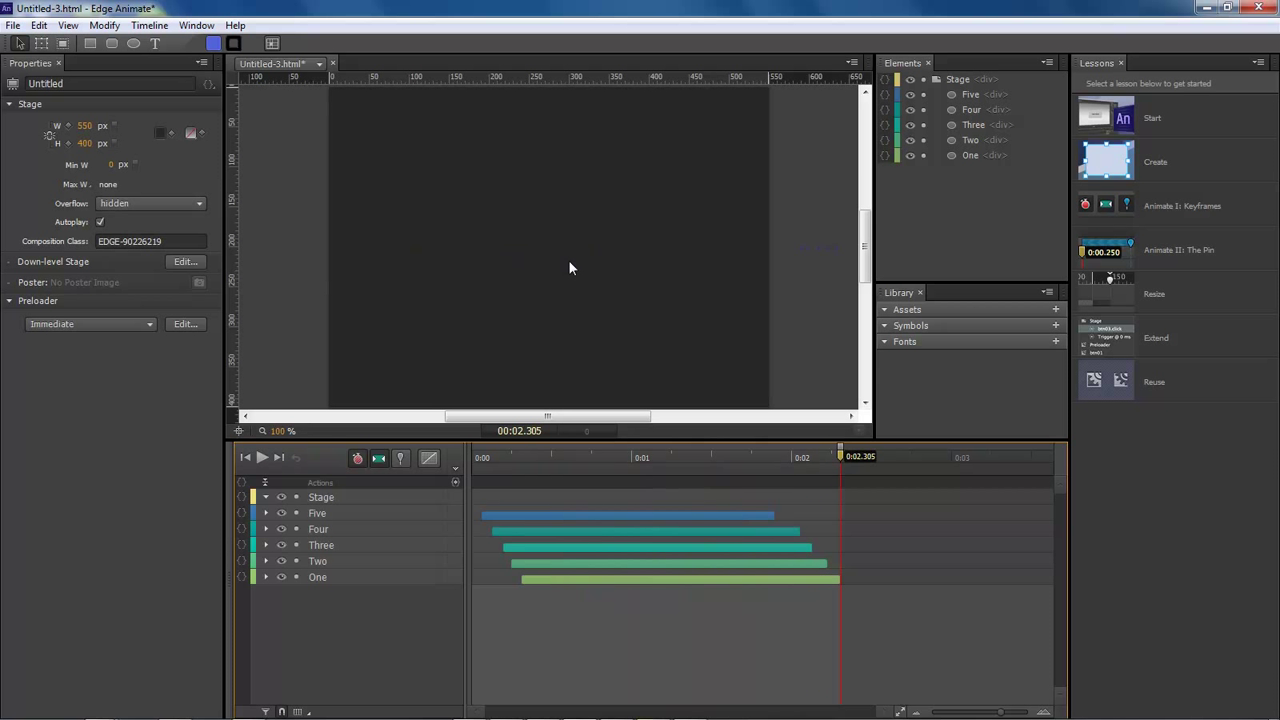
{"action": "key", "text": "space"}
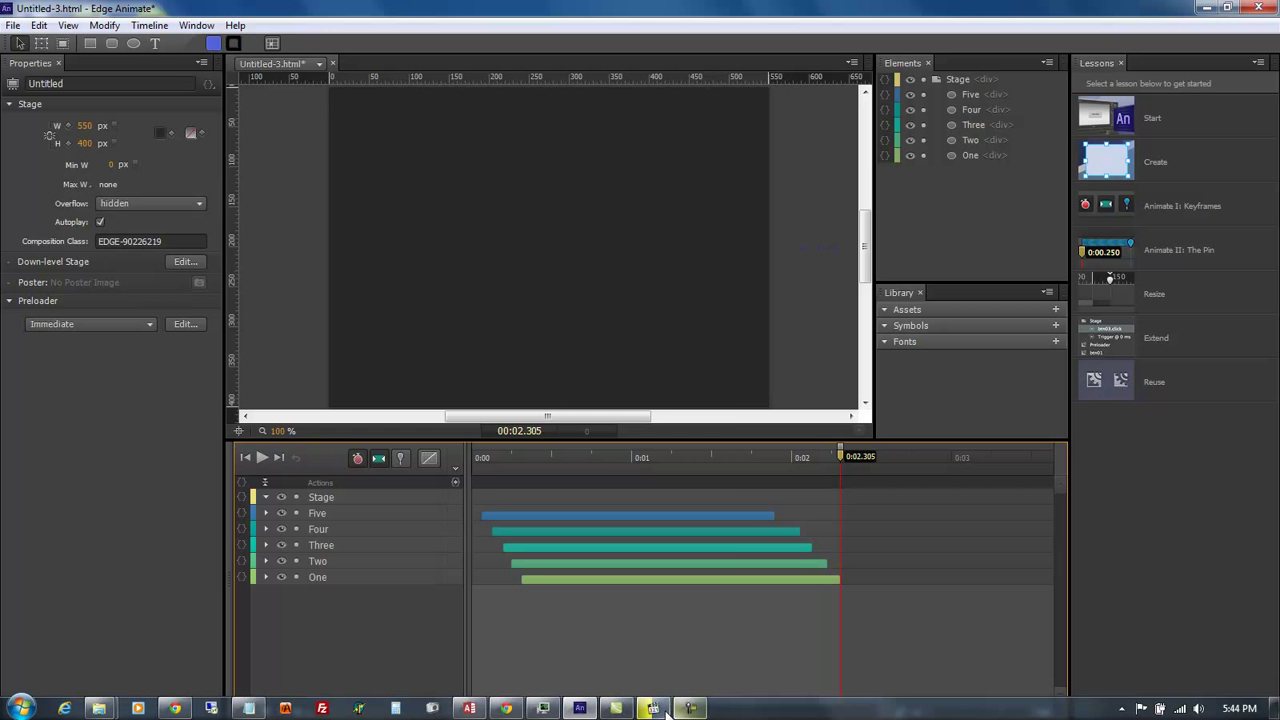
Play Installer Animation.avi from 0:00 in Media Player Classic, then minimize the player
{"action": "left_click", "coordinate": [665, 708]}
{"action": "left_click_drag", "start_coordinate": [647, 67], "coordinate": [695, 56]}
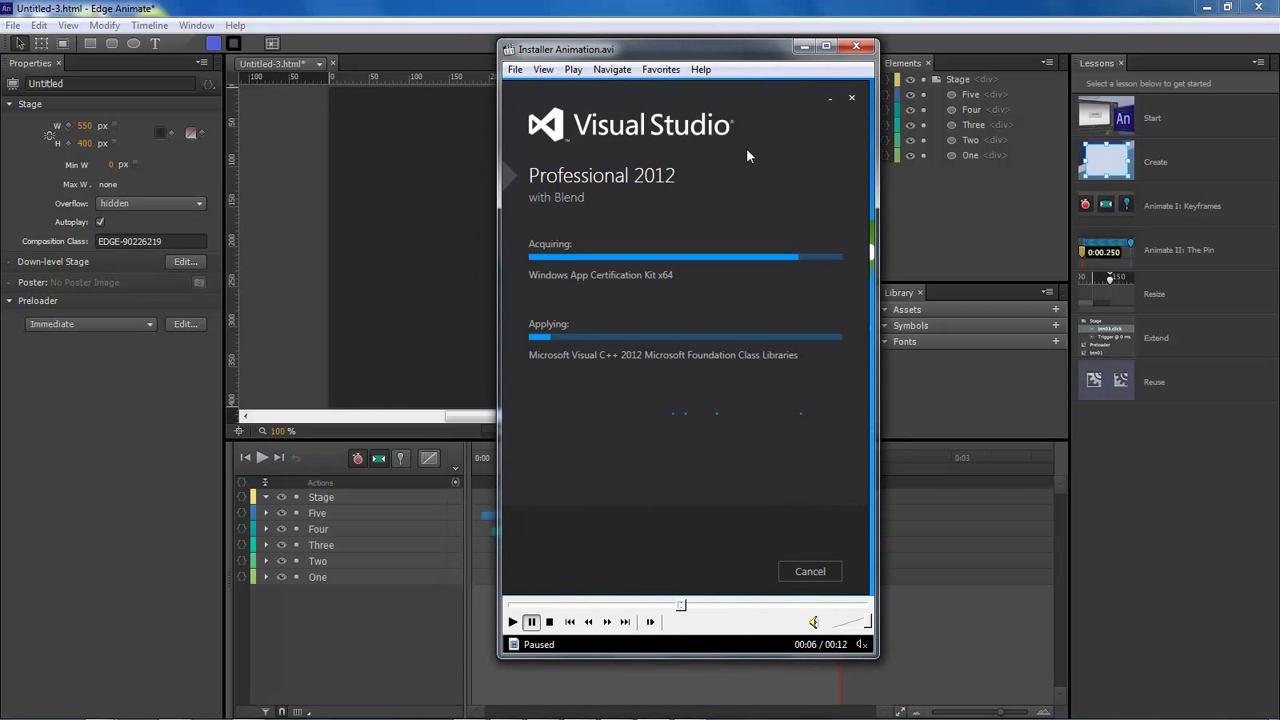
{"action": "left_click_drag", "start_coordinate": [680, 604], "coordinate": [510, 605]}
{"action": "left_click", "coordinate": [512, 622]}
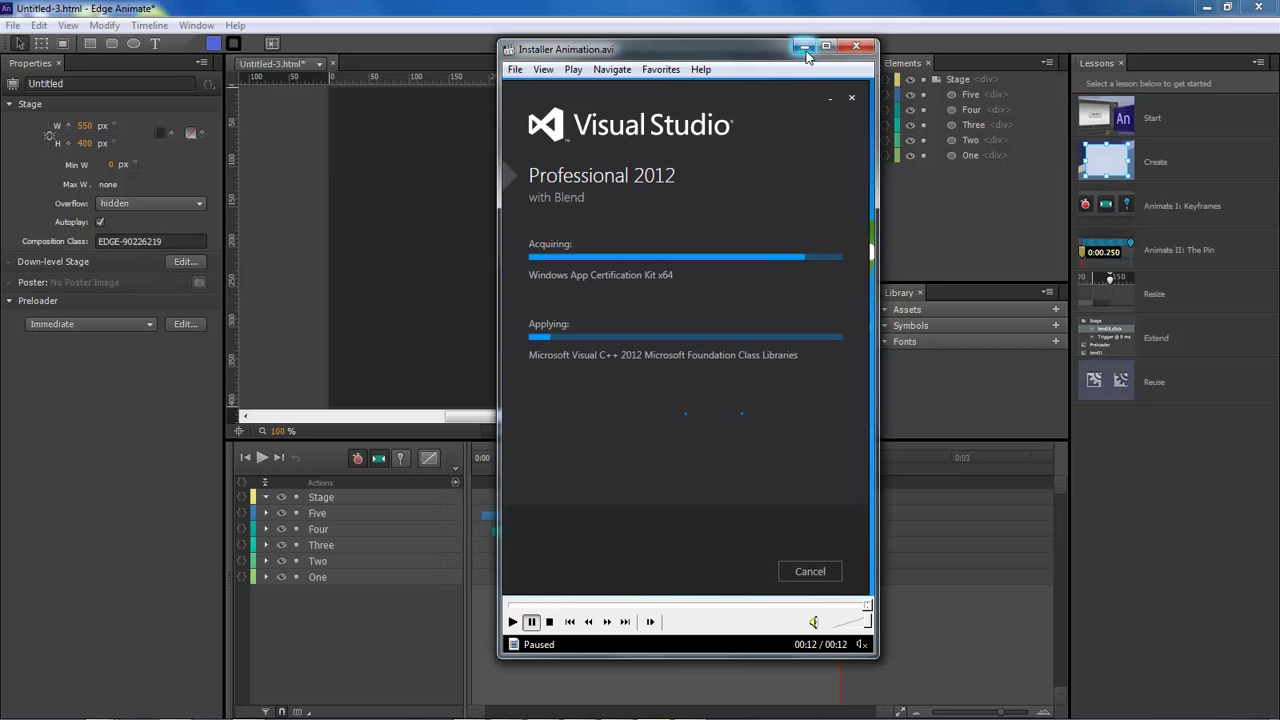
{"action": "left_click_drag", "start_coordinate": [763, 57], "coordinate": [755, 106]}
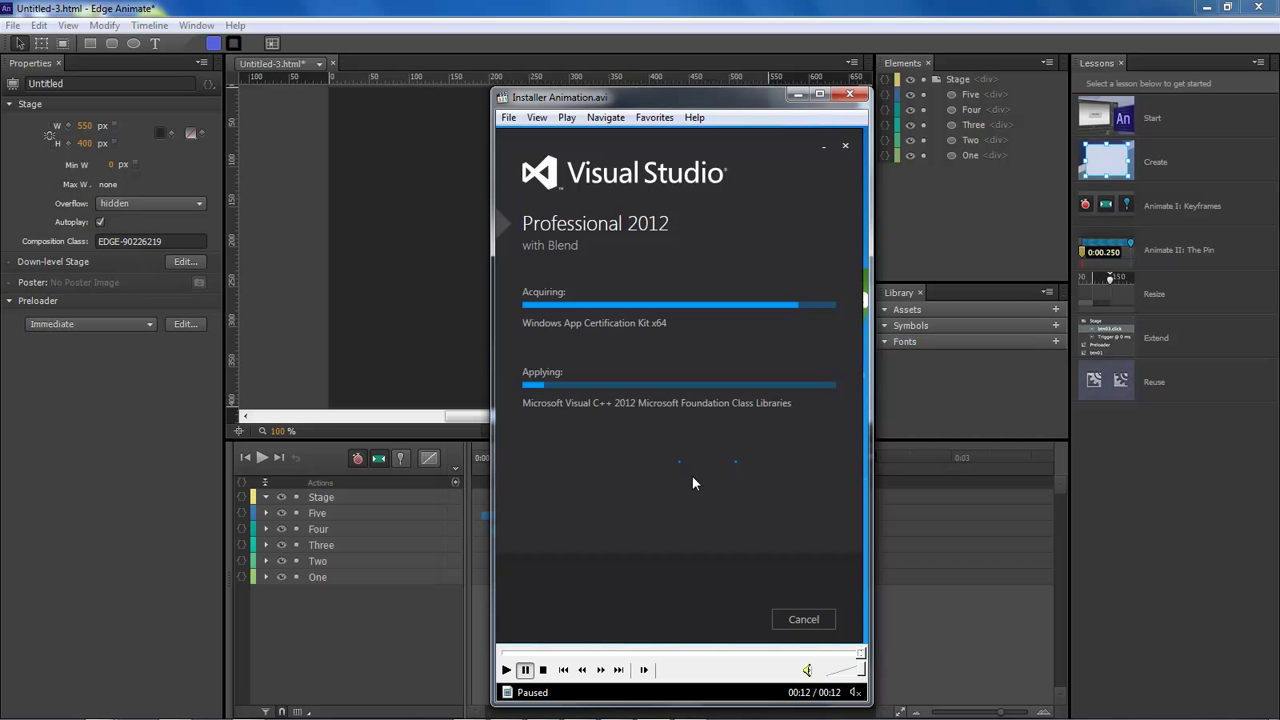
{"action": "left_click", "coordinate": [797, 94]}
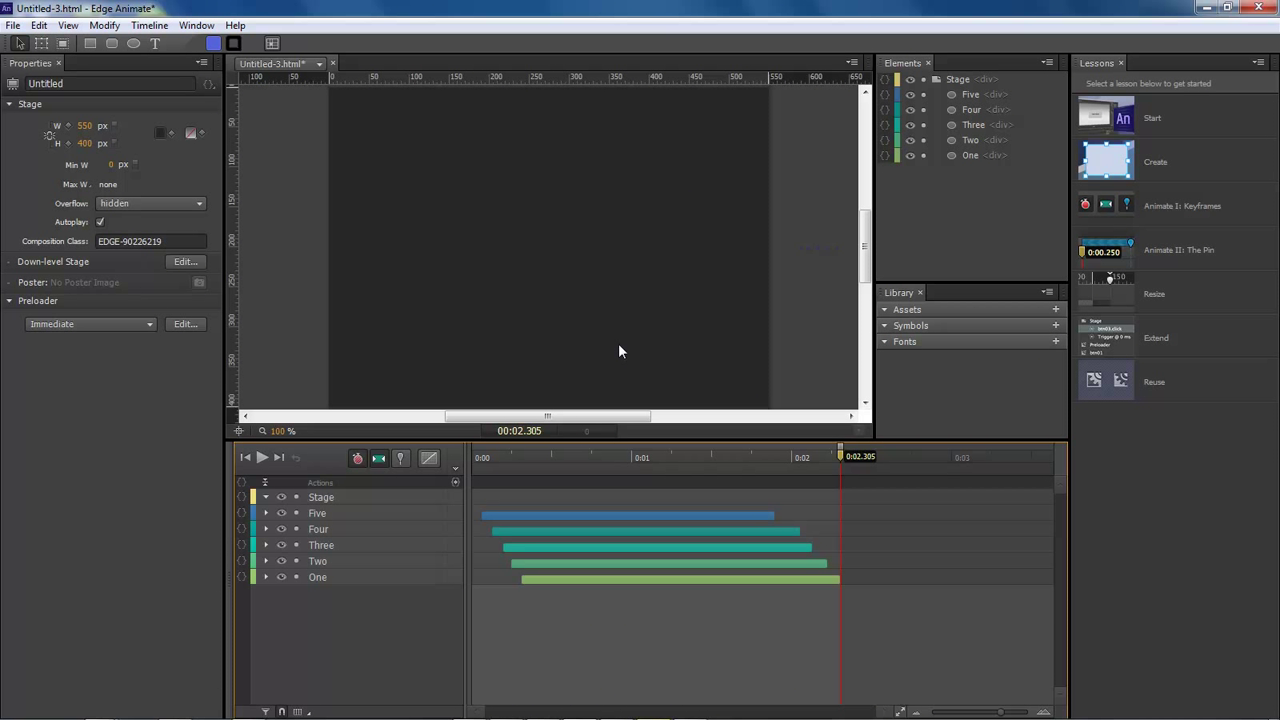
Start a new composition and draw a tiny 3×4 px ellipse near the stage's left edge
{"action": "key", "text": "space"}
{"action": "key", "text": "ctrl+n"}
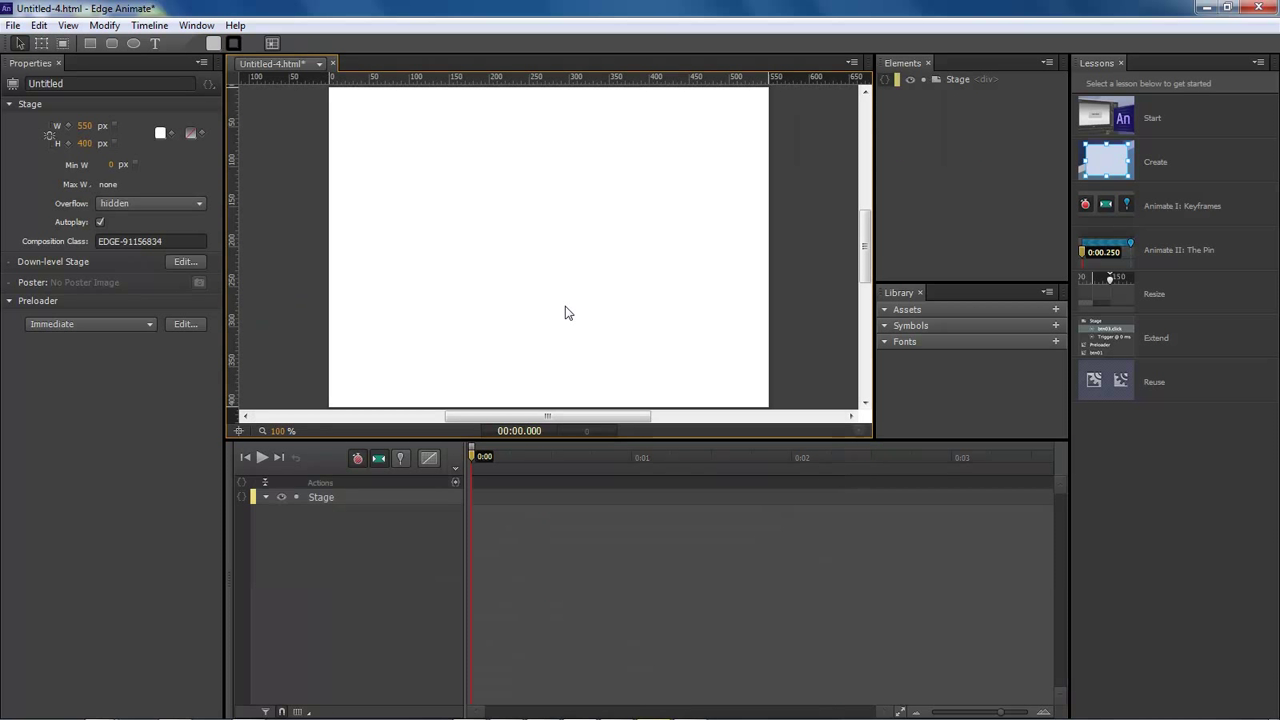
{"action": "left_click", "coordinate": [133, 43]}
{"action": "left_click_drag", "start_coordinate": [340, 246], "coordinate": [348, 256]}
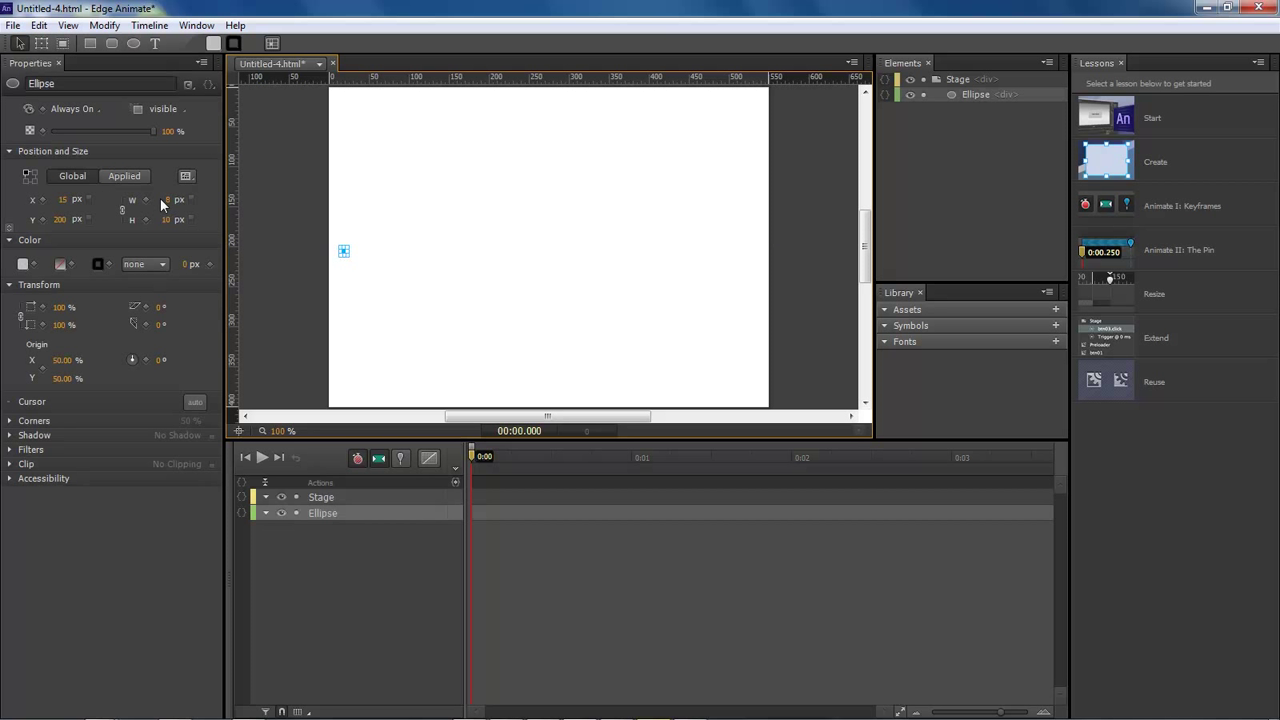
{"action": "left_click", "coordinate": [167, 199]}
{"action": "type", "text": "4"}
{"action": "left_click", "coordinate": [172, 220]}
{"action": "type", "text": "4"}
Give the ellipse a muted blue fill
{"action": "left_click", "coordinate": [23, 264]}
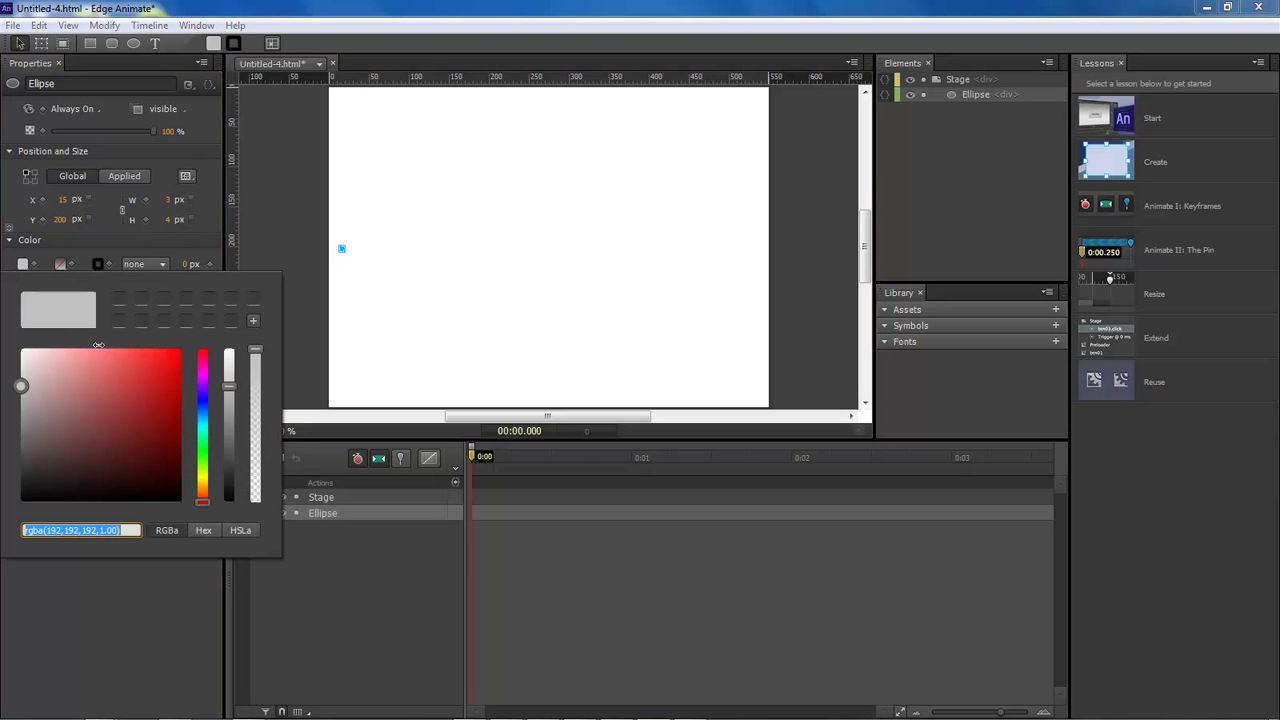
{"action": "left_click", "coordinate": [204, 403]}
{"action": "mouse_move", "coordinate": [140, 400]}
{"action": "left_mouse_down"}
{"action": "mouse_move", "coordinate": [112, 370]}
{"action": "mouse_move", "coordinate": [85, 401]}
{"action": "mouse_move", "coordinate": [126, 360]}
{"action": "mouse_move", "coordinate": [105, 361]}
{"action": "left_mouse_up"}
{"action": "left_click", "coordinate": [393, 498]}
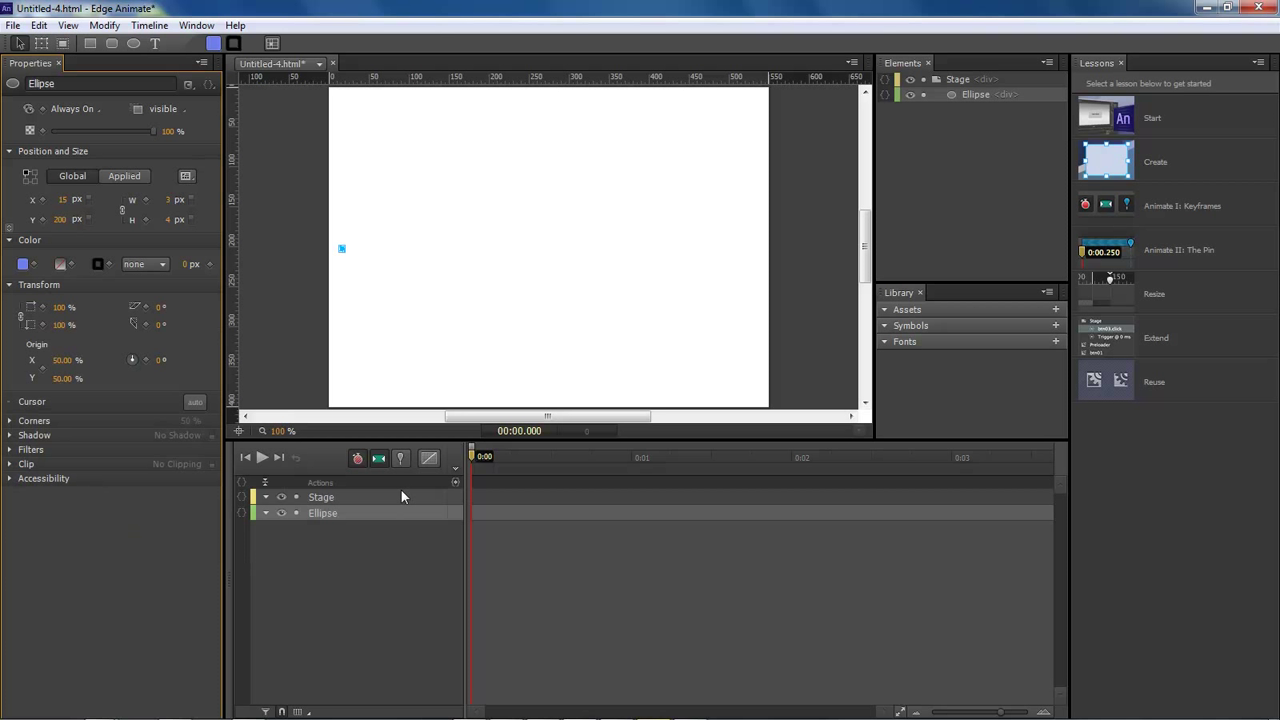
{"action": "left_click", "coordinate": [324, 514]}
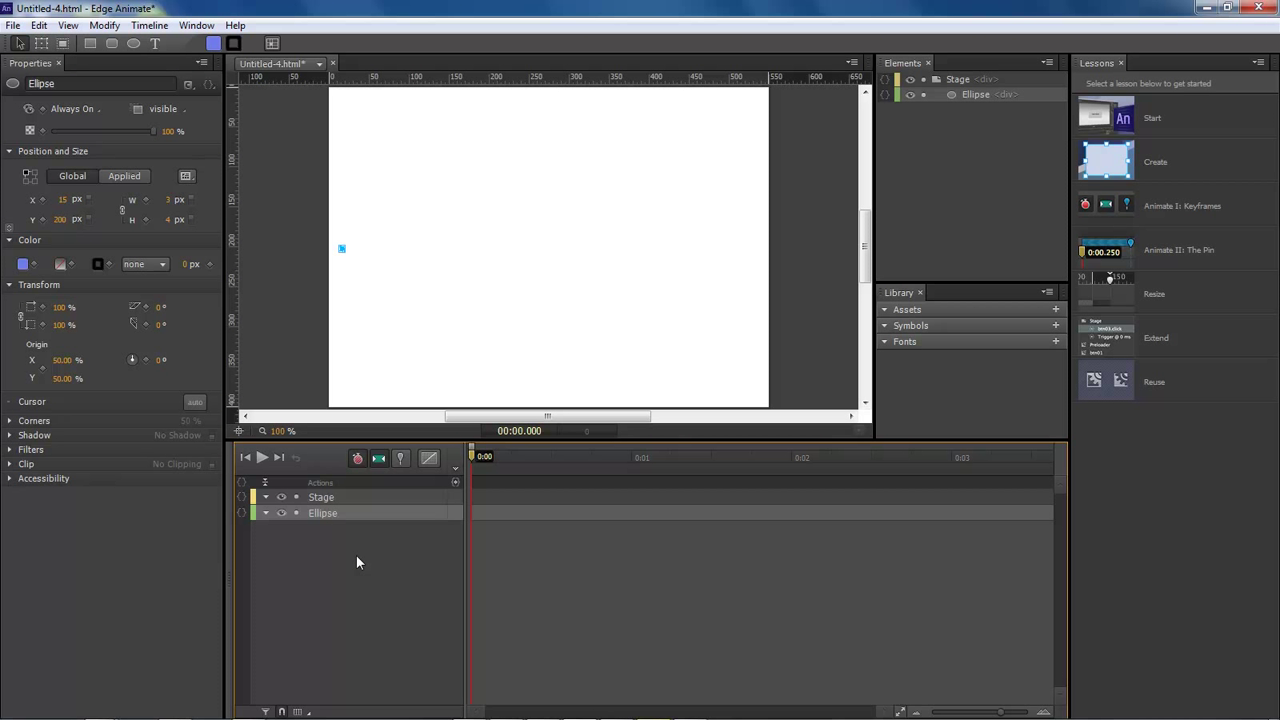
Duplicate the ellipse four times and rename the first two layers One and Two
{"action": "key", "text": "ctrl+d"}
{"action": "key", "text": "ctrl+d"}
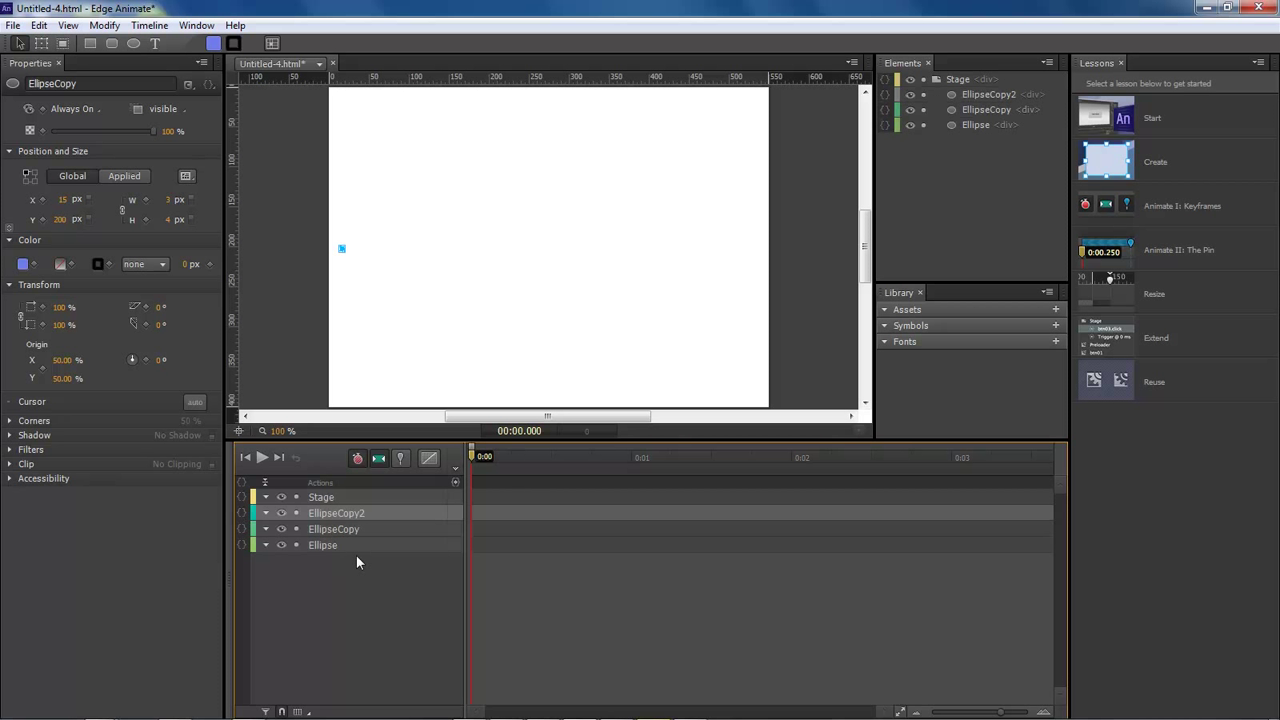
{"action": "key", "text": "ctrl+d"}
{"action": "key", "text": "ctrl+d"}
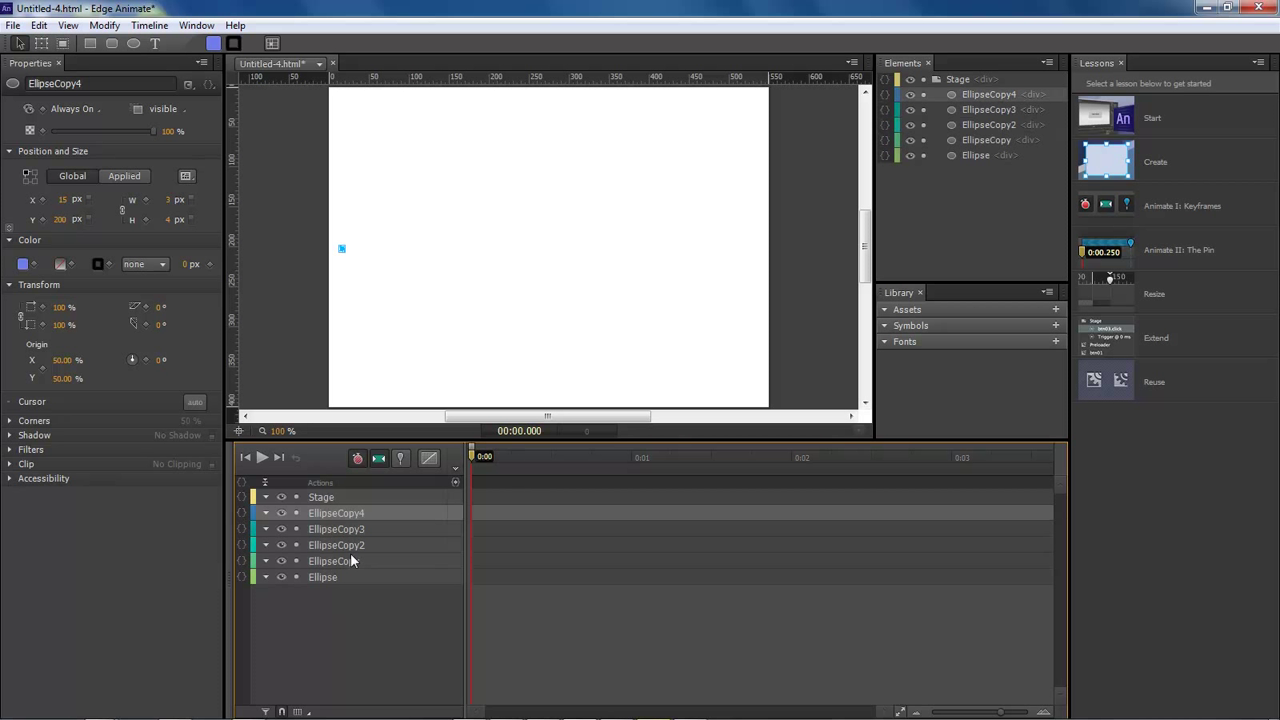
{"action": "left_click", "coordinate": [326, 577]}
{"action": "double_click", "coordinate": [326, 577]}
{"action": "type", "text": "One"}
{"action": "key", "text": "Return"}
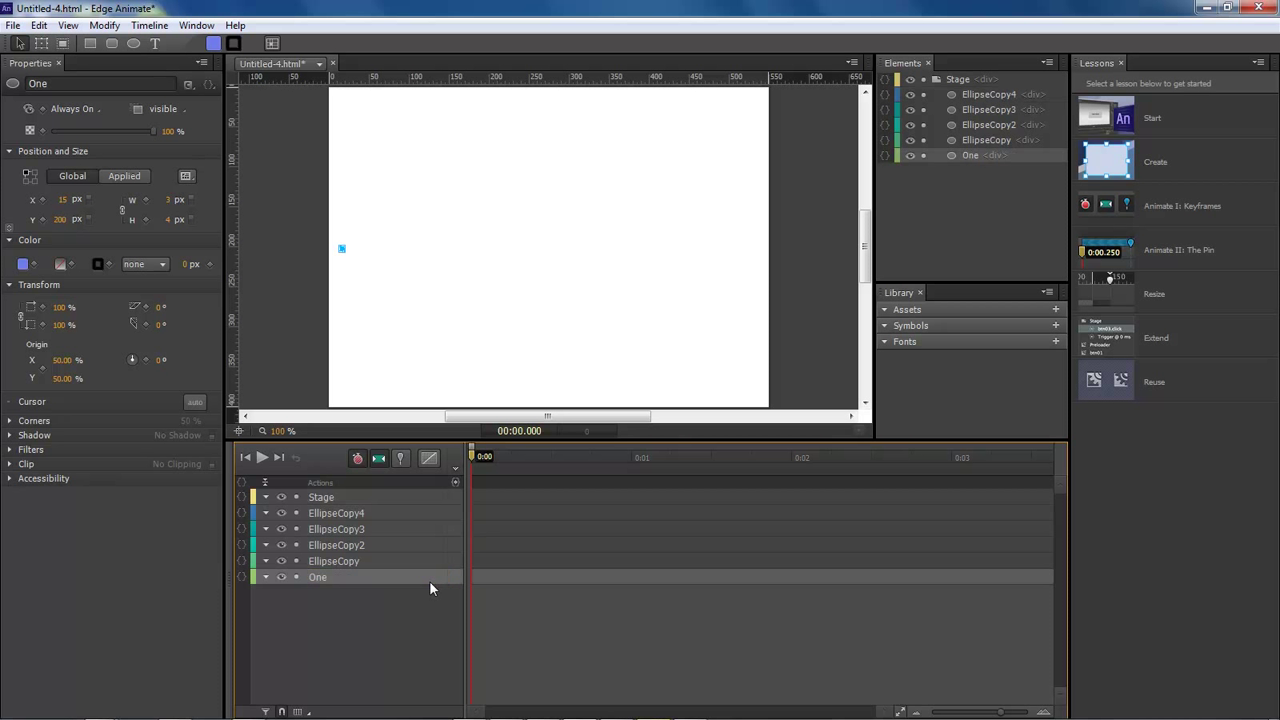
{"action": "double_click", "coordinate": [351, 558]}
{"action": "type", "text": "Two"}
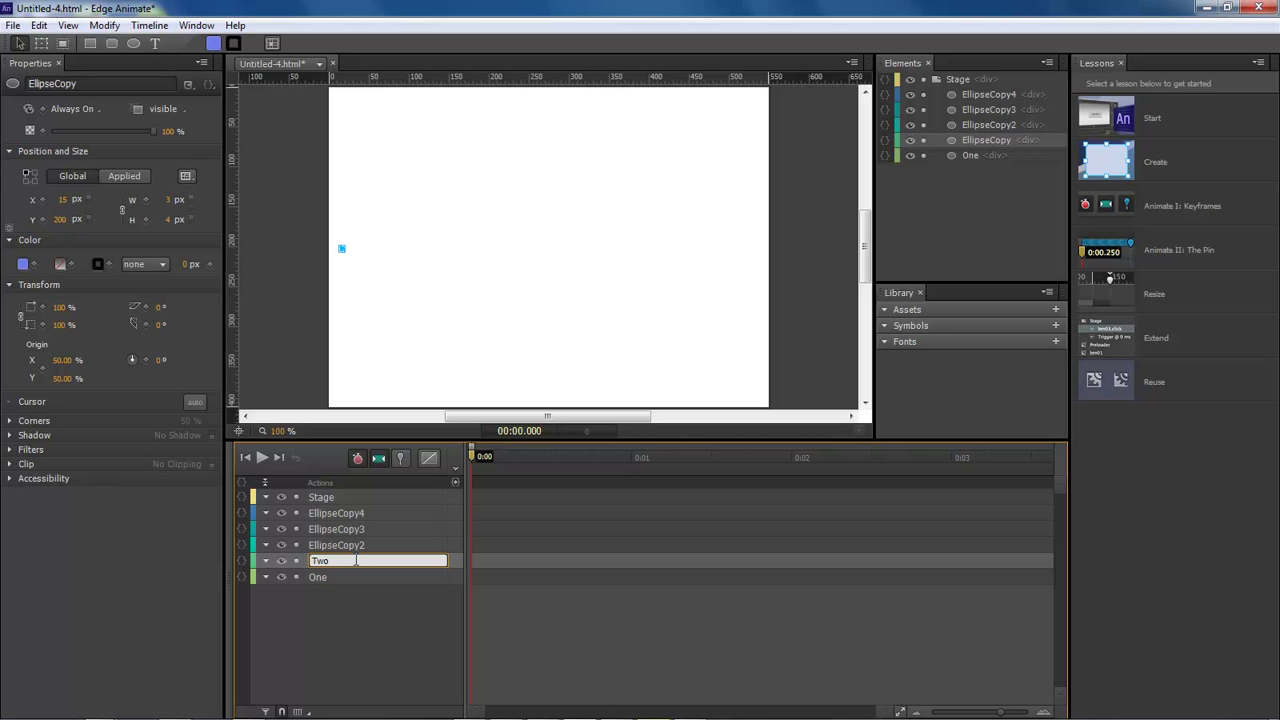
{"action": "left_click", "coordinate": [340, 545]}
Rename the remaining ellipse layers three, Four and Five
{"action": "double_click", "coordinate": [340, 545]}
{"action": "type", "text": "three"}
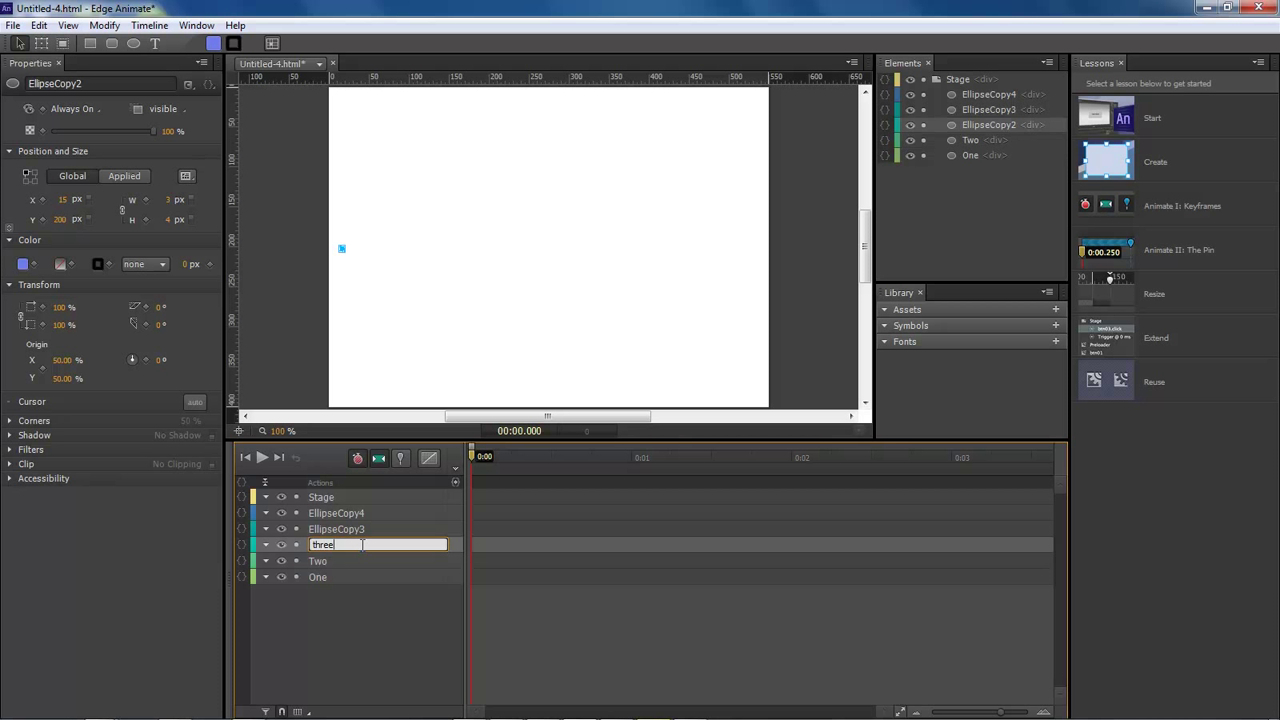
{"action": "key", "text": "Return"}
{"action": "double_click", "coordinate": [366, 529]}
{"action": "type", "text": "F"}
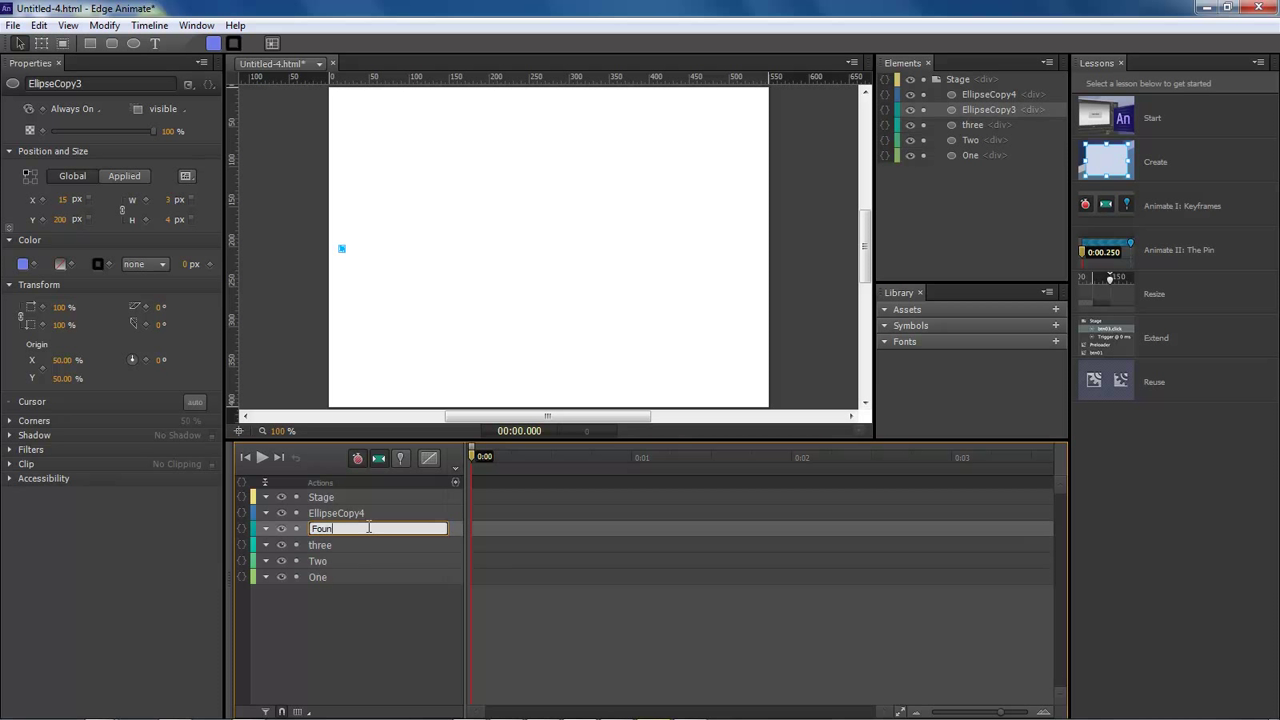
{"action": "type", "text": "our"}
{"action": "left_click", "coordinate": [355, 511]}
{"action": "double_click", "coordinate": [355, 511]}
{"action": "type", "text": "Five"}
{"action": "key", "text": "Return"}
Move the dots off the left edge: One to X −66, Two −50, Four −22, Five −13
{"action": "left_click", "coordinate": [326, 578]}
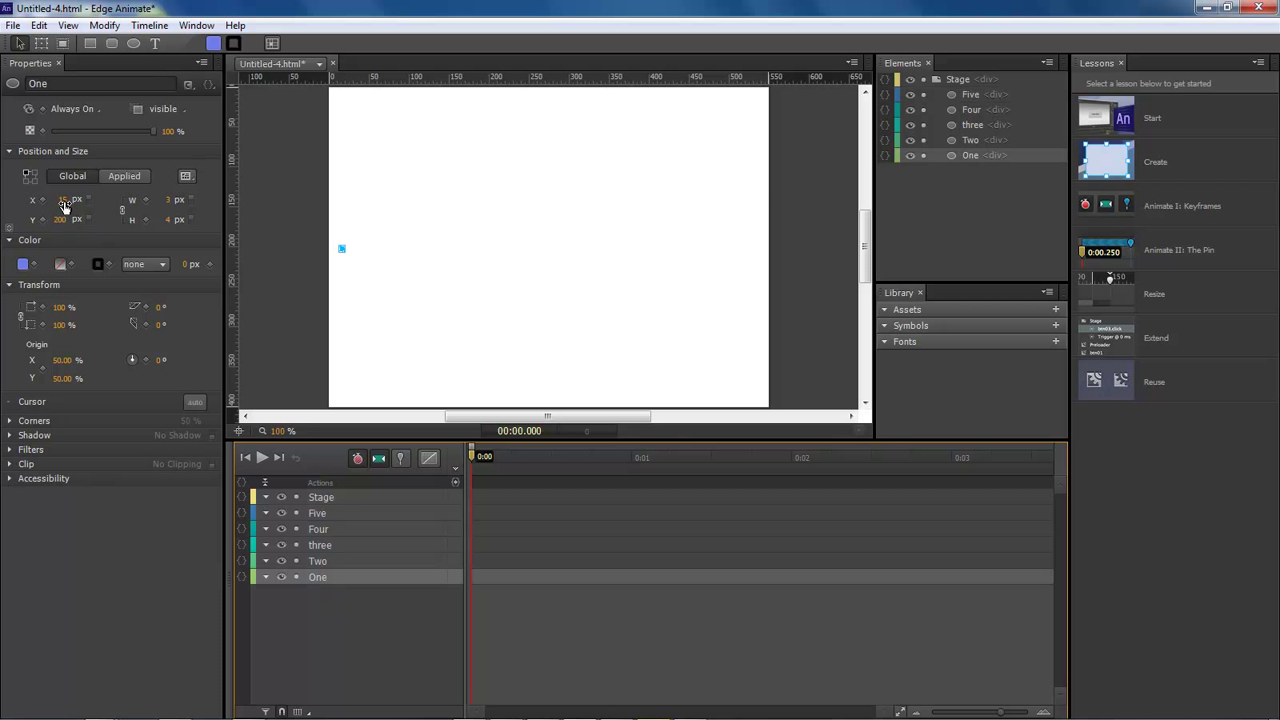
{"action": "mouse_move", "coordinate": [64, 202]}
{"action": "left_mouse_down"}
{"action": "mouse_move", "coordinate": [16, 204]}
{"action": "mouse_move", "coordinate": [60, 203]}
{"action": "mouse_move", "coordinate": [42, 201]}
{"action": "left_mouse_up"}
{"action": "left_click", "coordinate": [316, 563]}
{"action": "left_click", "coordinate": [316, 545]}
{"action": "left_click", "coordinate": [318, 530]}
{"action": "left_click", "coordinate": [320, 513]}
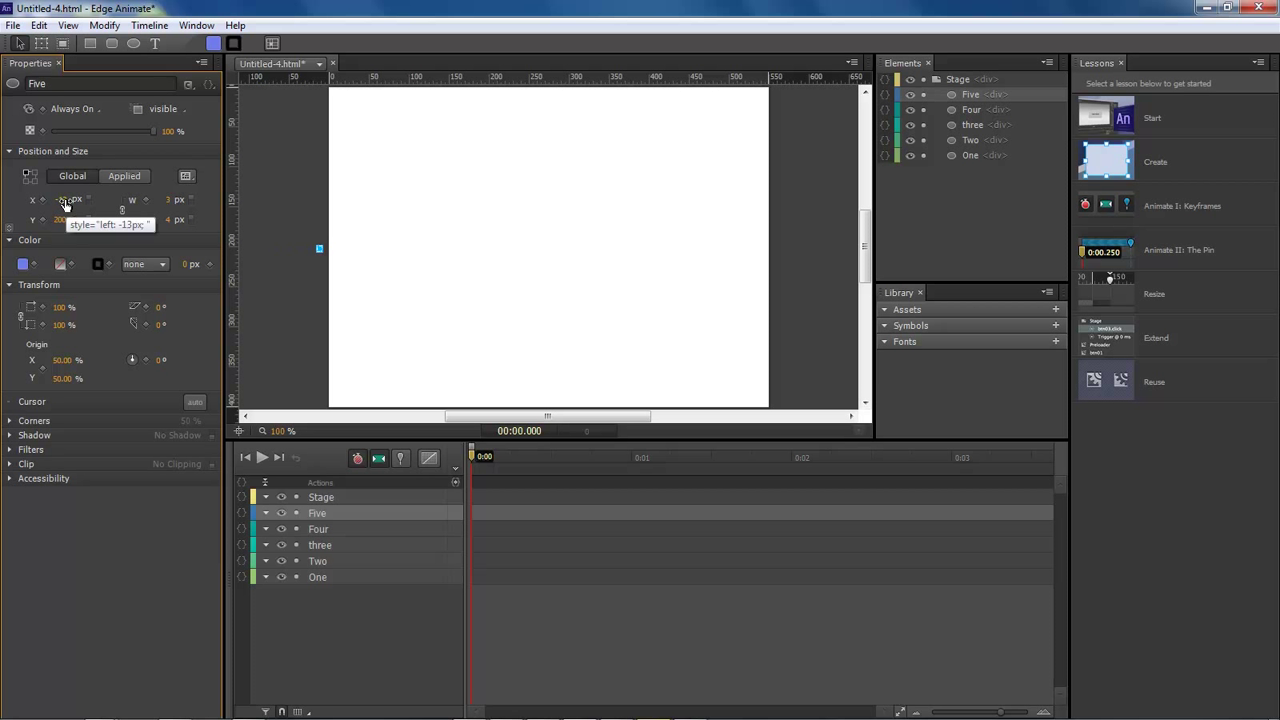
Pin the start time, then slide Five to X 218 px and Four to 205 px
{"action": "left_click", "coordinate": [341, 597]}
{"action": "left_click", "coordinate": [320, 513]}
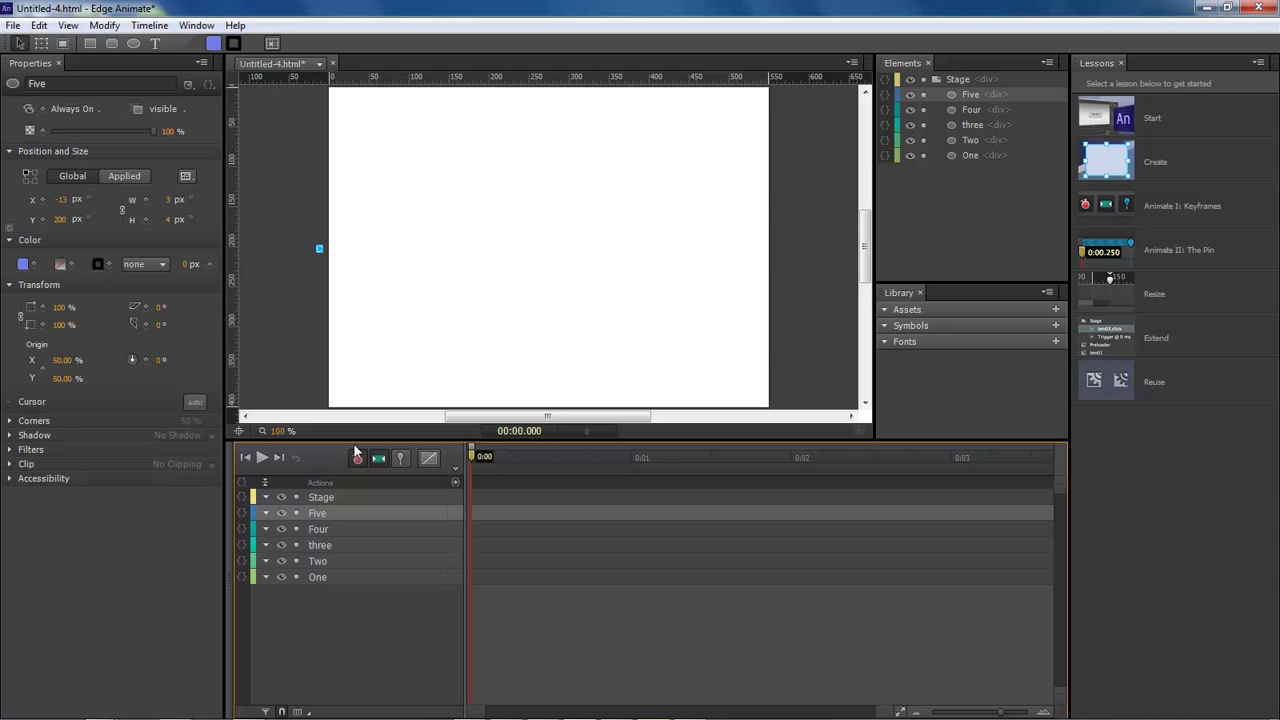
{"action": "left_click_drag", "start_coordinate": [473, 457], "coordinate": [547, 461]}
{"action": "key", "text": "p"}
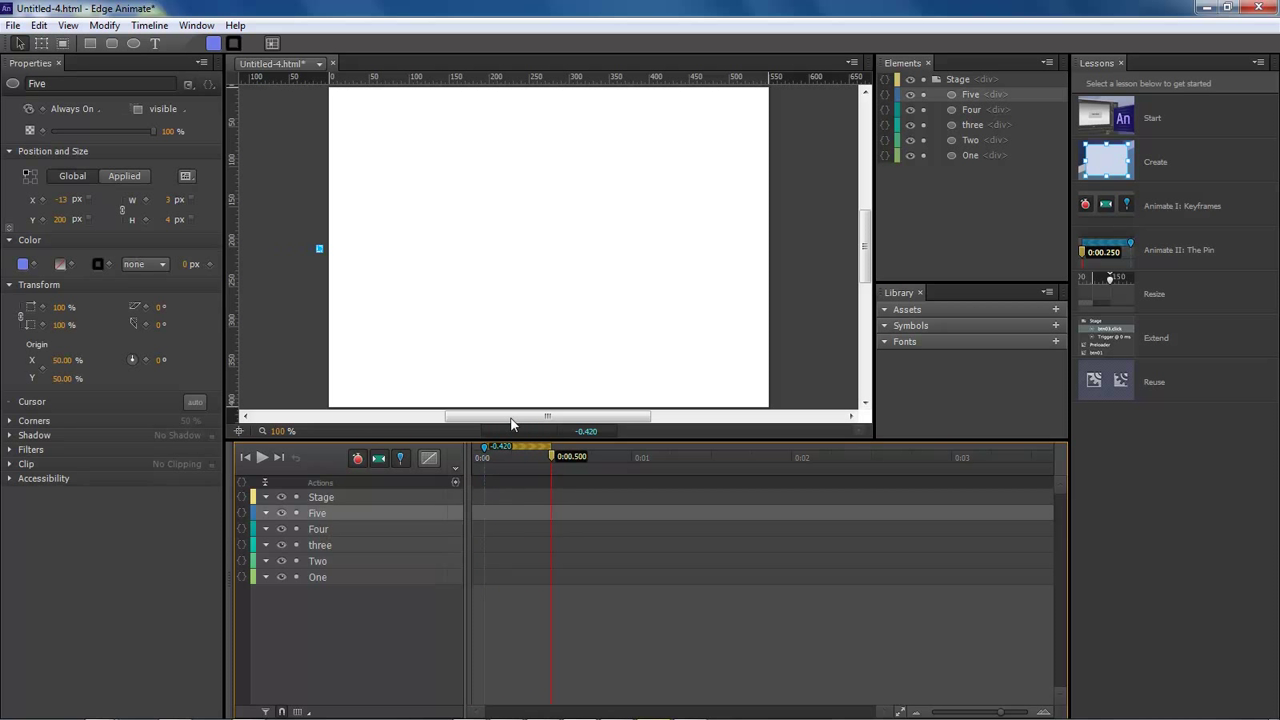
{"action": "left_click_drag", "start_coordinate": [61, 201], "coordinate": [449, 521]}
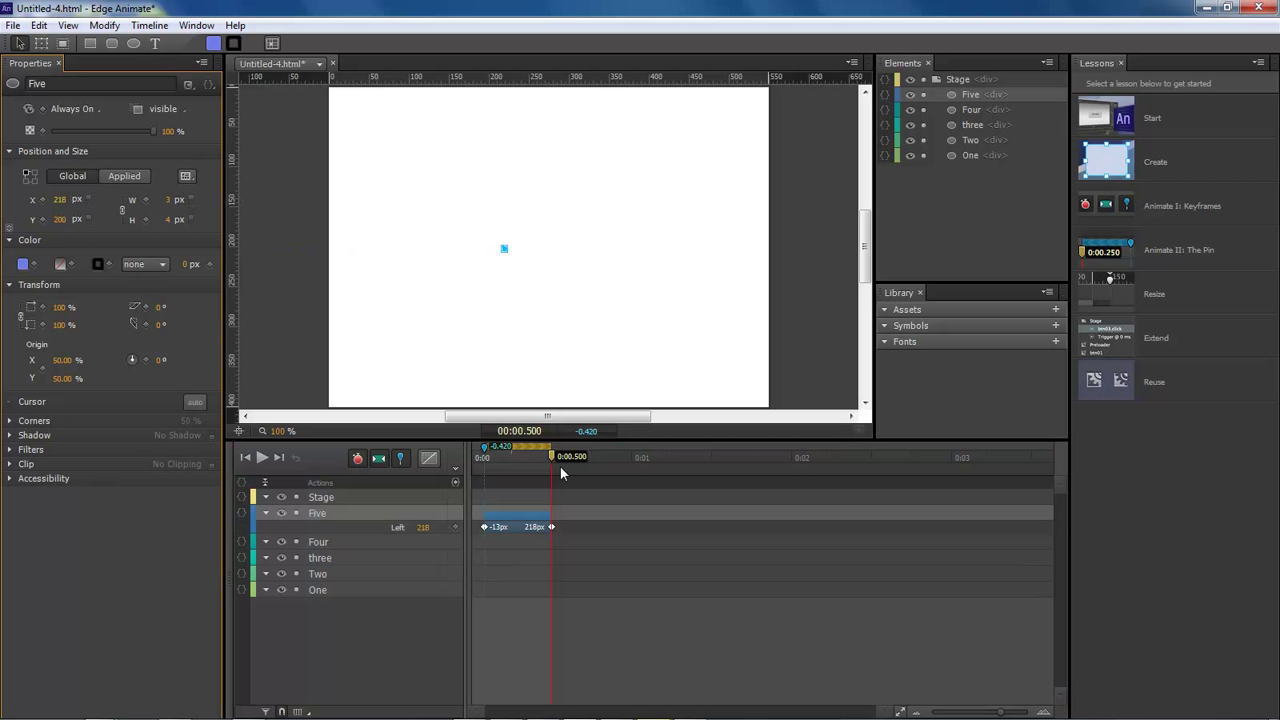
{"action": "left_click_drag", "start_coordinate": [554, 459], "coordinate": [563, 460]}
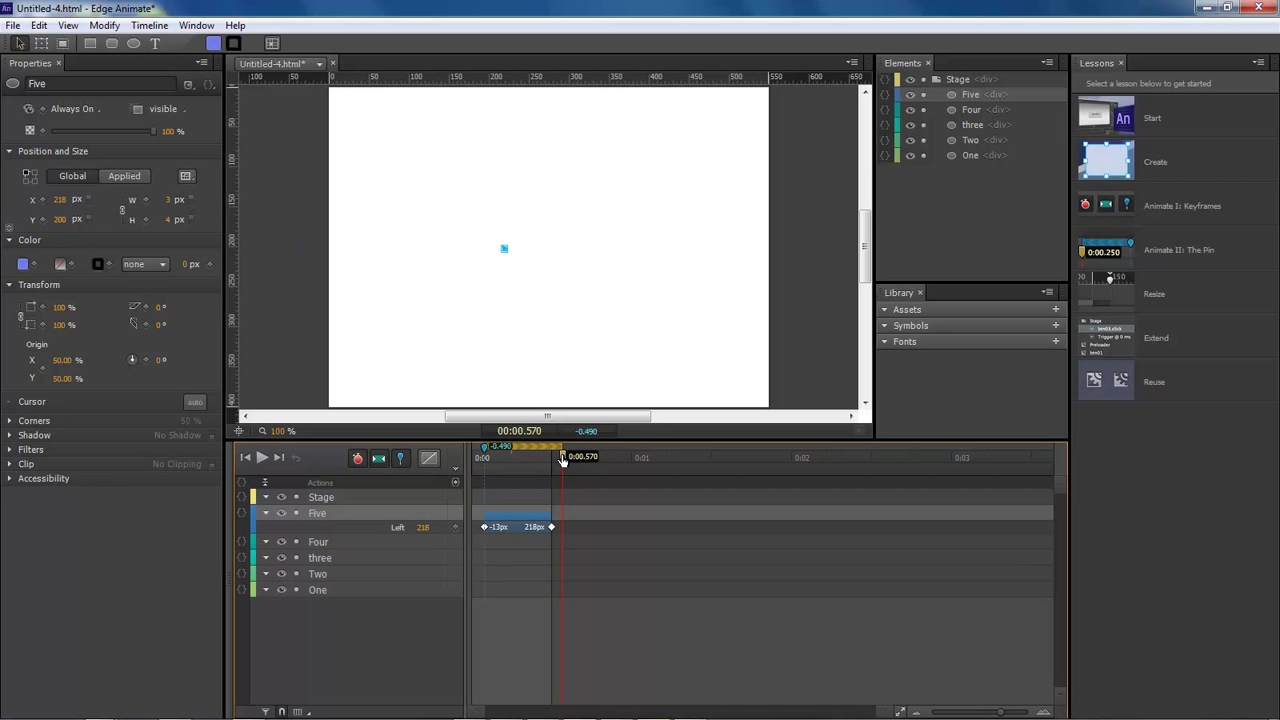
{"action": "left_click", "coordinate": [323, 543]}
{"action": "left_click_drag", "start_coordinate": [43, 205], "coordinate": [250, 202]}
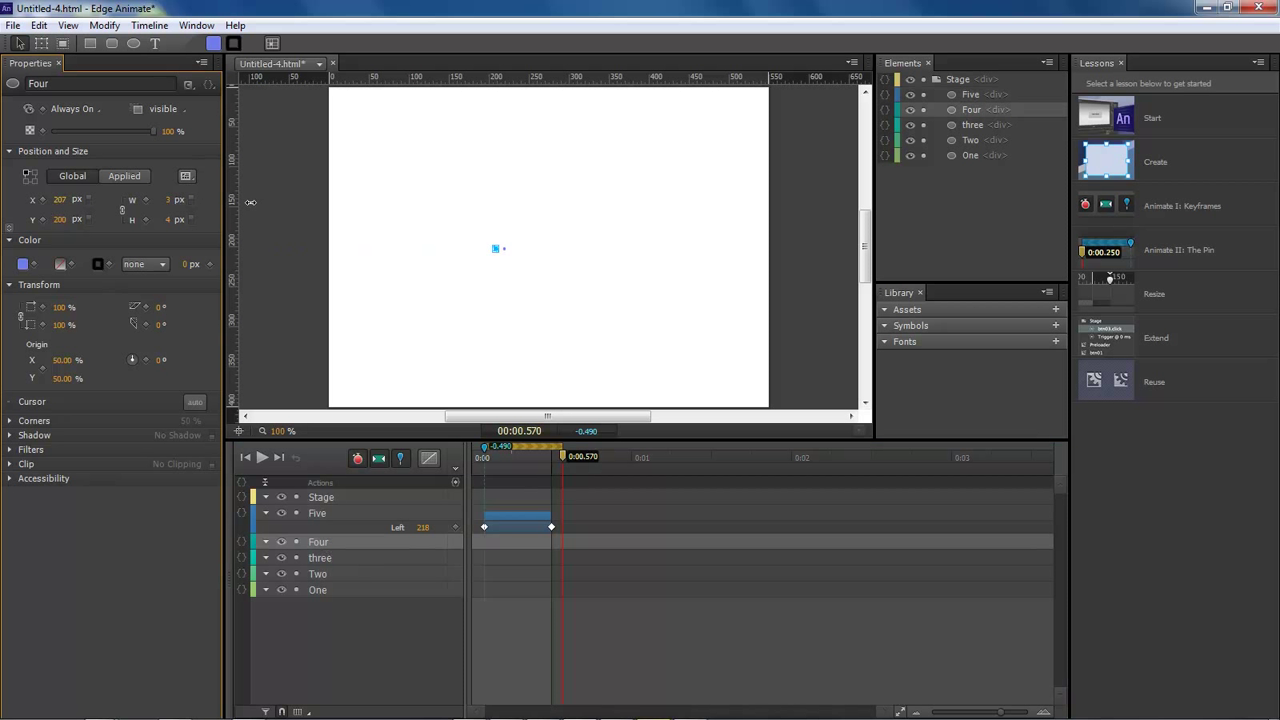
Slide three, Two and One to 196, 187 and 177 px at staggered times, then preview
{"action": "left_click_drag", "start_coordinate": [559, 461], "coordinate": [576, 461]}
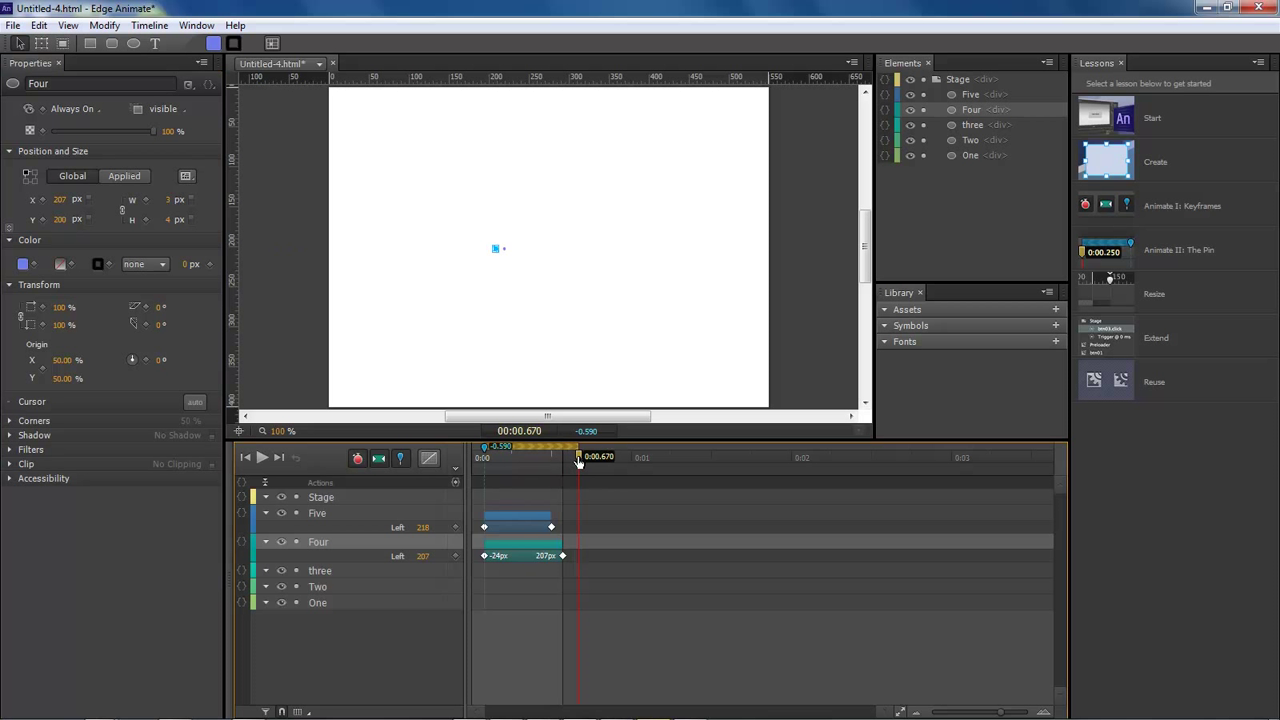
{"action": "left_click", "coordinate": [320, 570]}
{"action": "left_click_drag", "start_coordinate": [62, 199], "coordinate": [251, 204]}
{"action": "left_click_drag", "start_coordinate": [584, 462], "coordinate": [591, 461]}
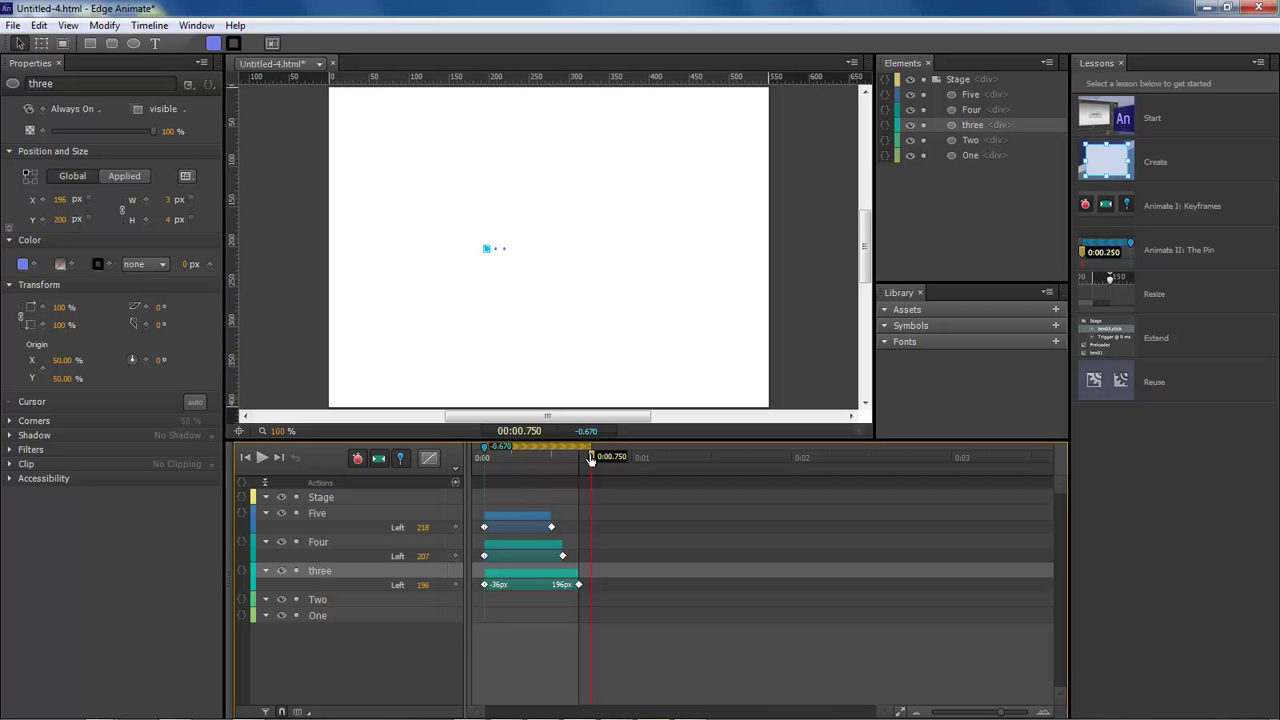
{"action": "left_click", "coordinate": [318, 600]}
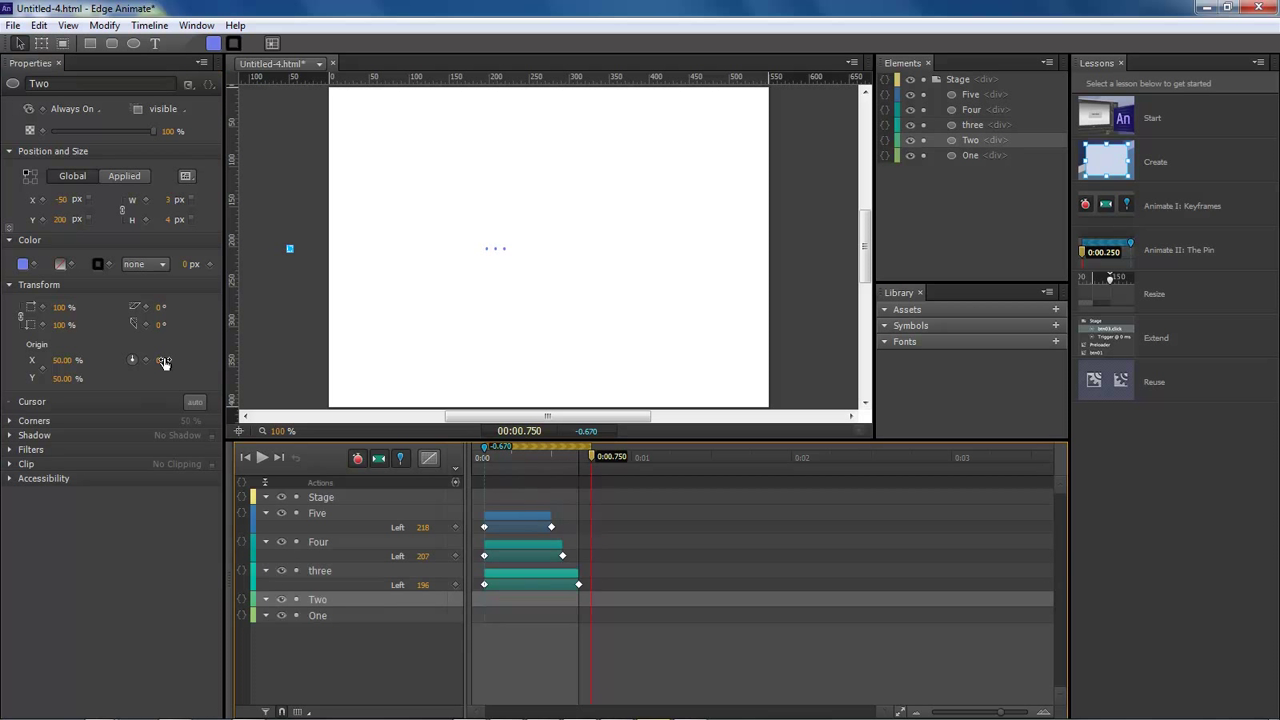
{"action": "left_click_drag", "start_coordinate": [61, 202], "coordinate": [253, 202]}
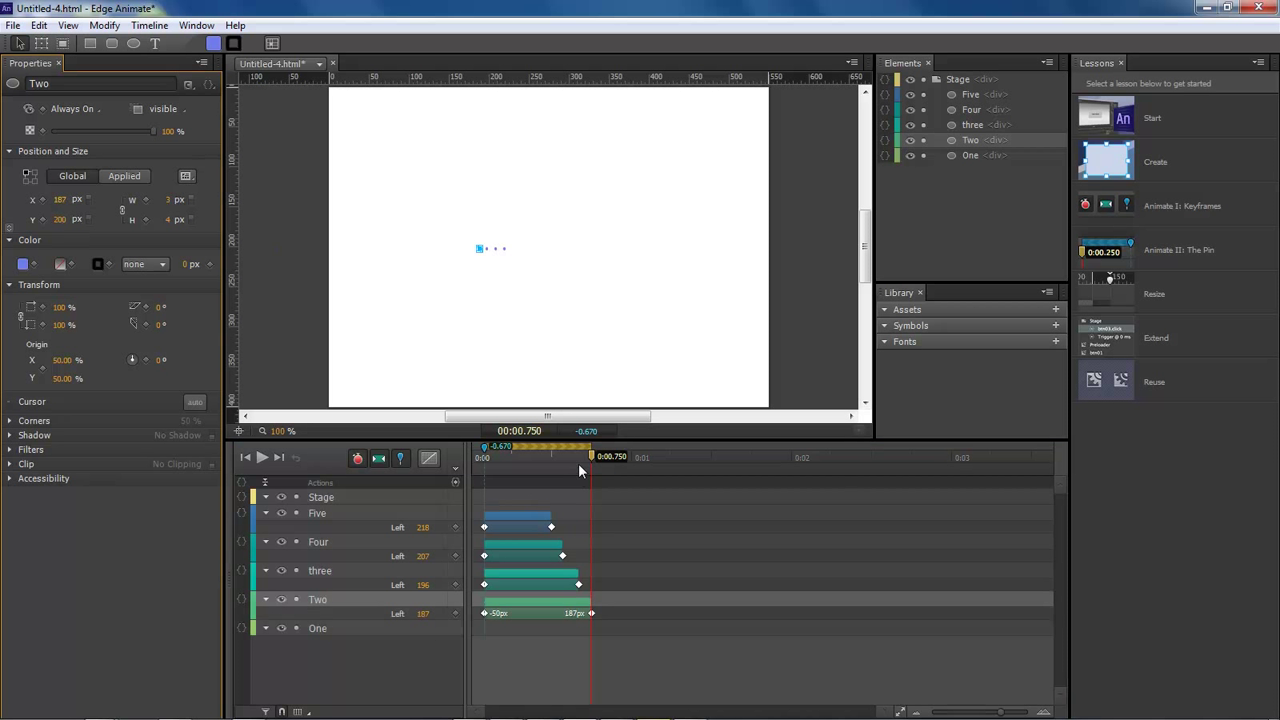
{"action": "left_click_drag", "start_coordinate": [591, 456], "coordinate": [604, 458]}
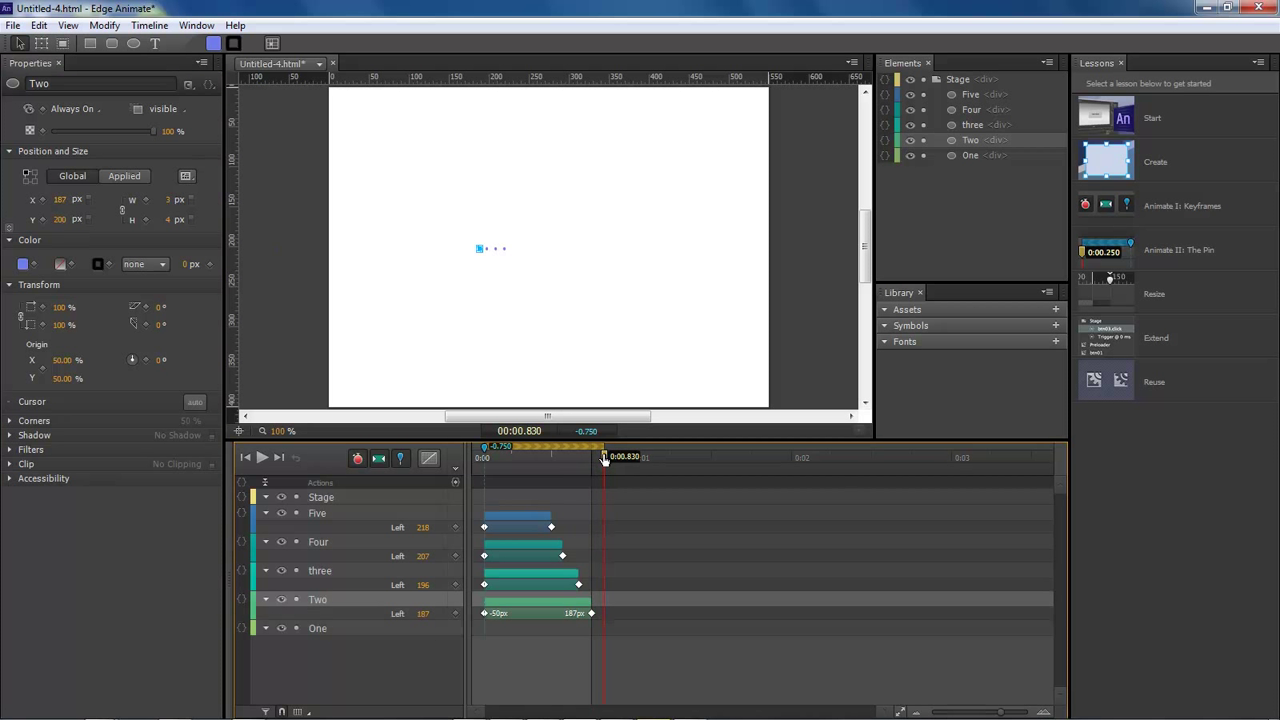
{"action": "left_click", "coordinate": [320, 630]}
{"action": "left_click_drag", "start_coordinate": [69, 200], "coordinate": [257, 201]}
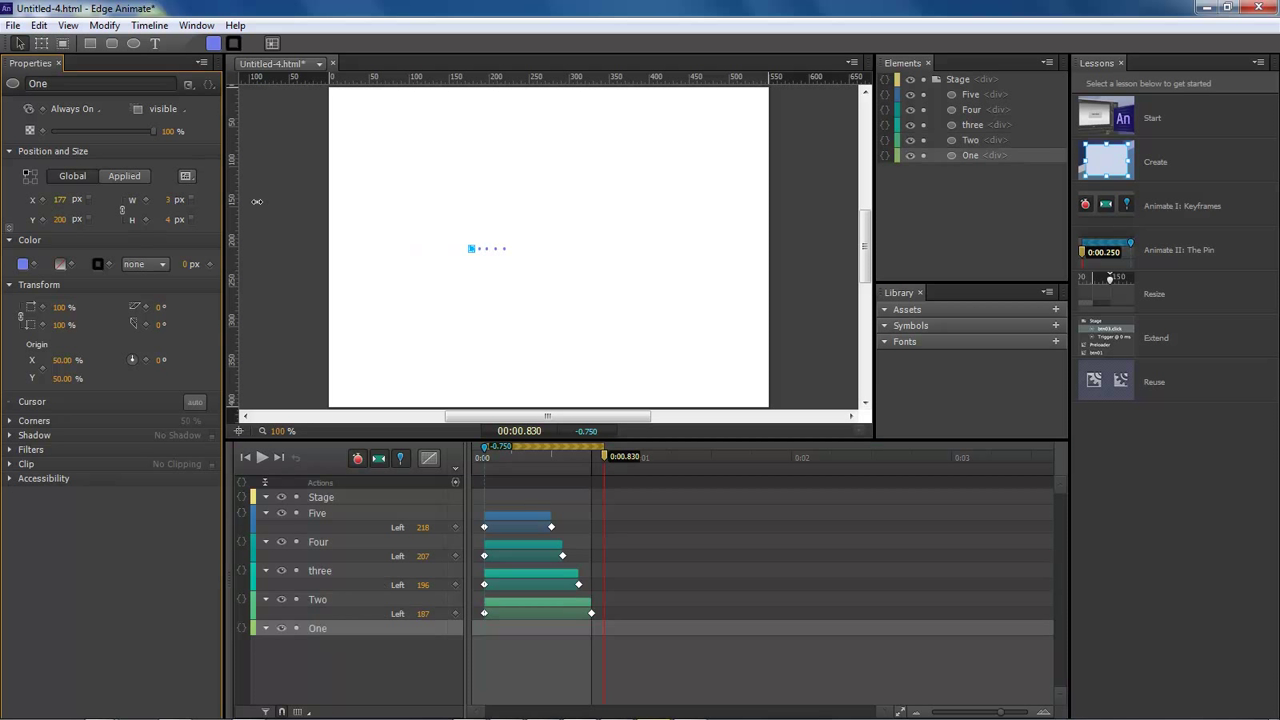
{"action": "left_click", "coordinate": [305, 327]}
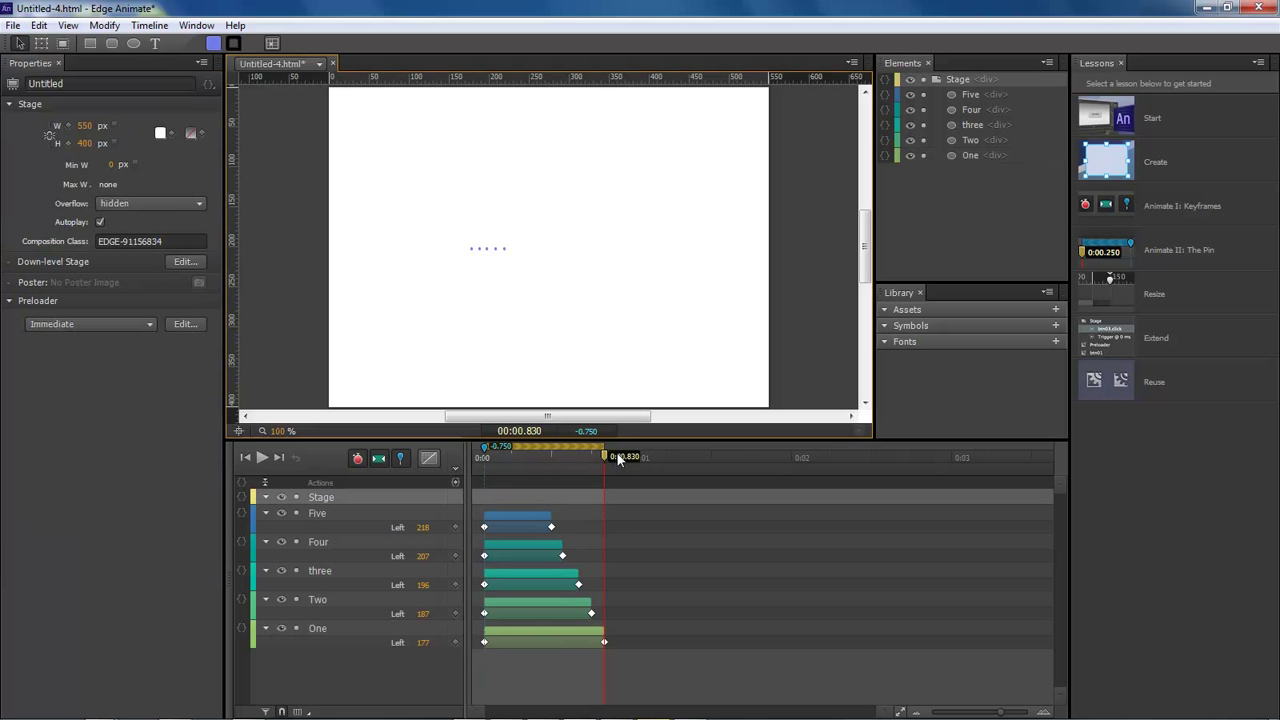
{"action": "key", "text": "space"}
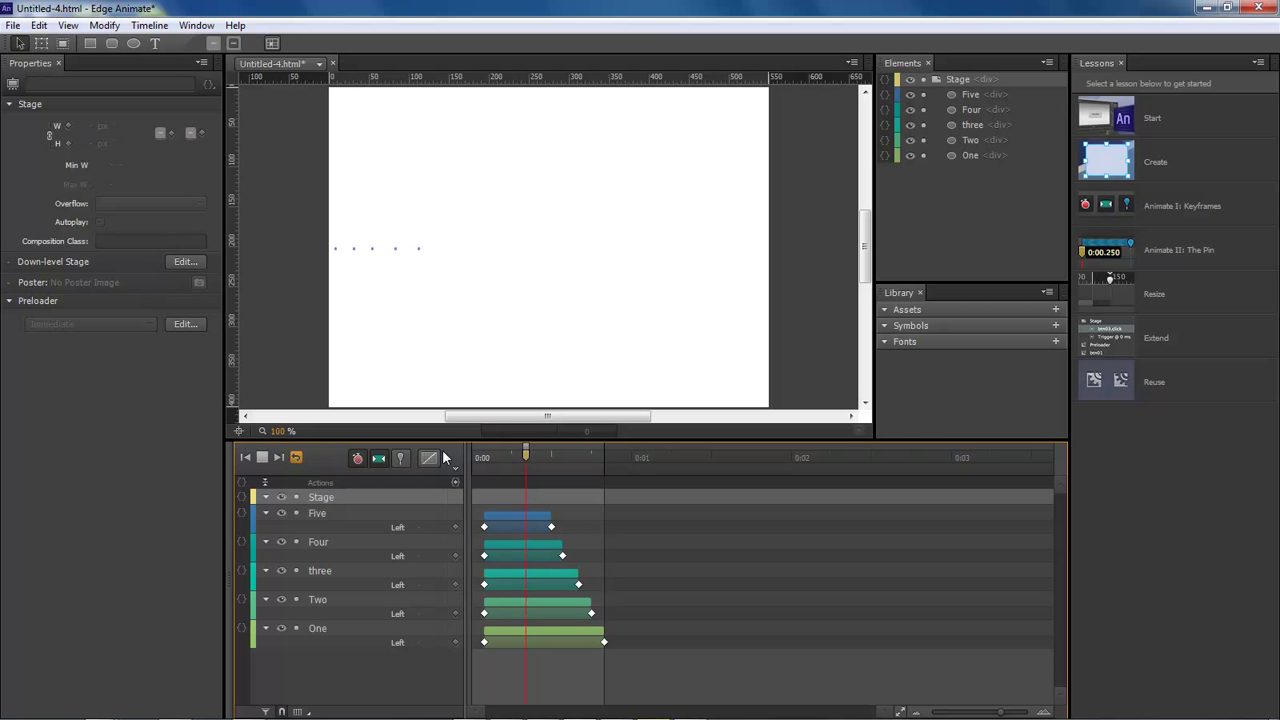
Pin the time and key Five's X to 238 px and Four's to 227 px
{"action": "left_click_drag", "start_coordinate": [605, 460], "coordinate": [637, 462]}
{"action": "key", "text": "p"}
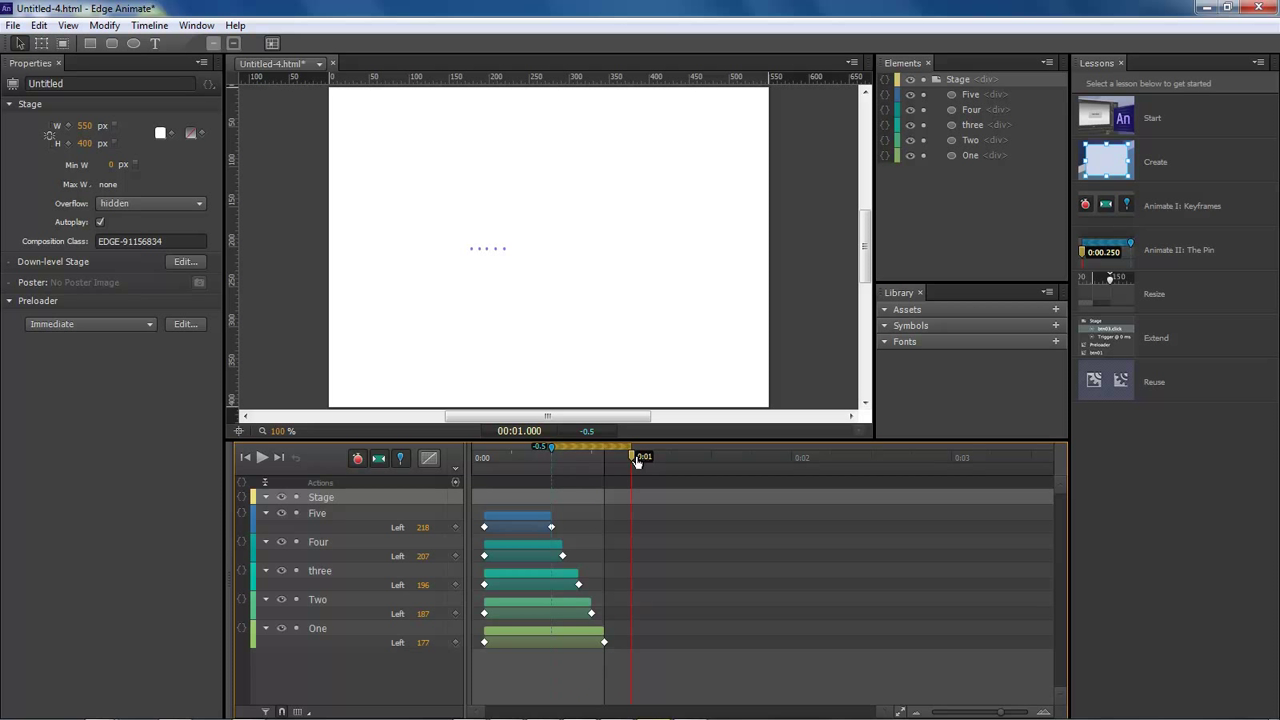
{"action": "left_click", "coordinate": [318, 513]}
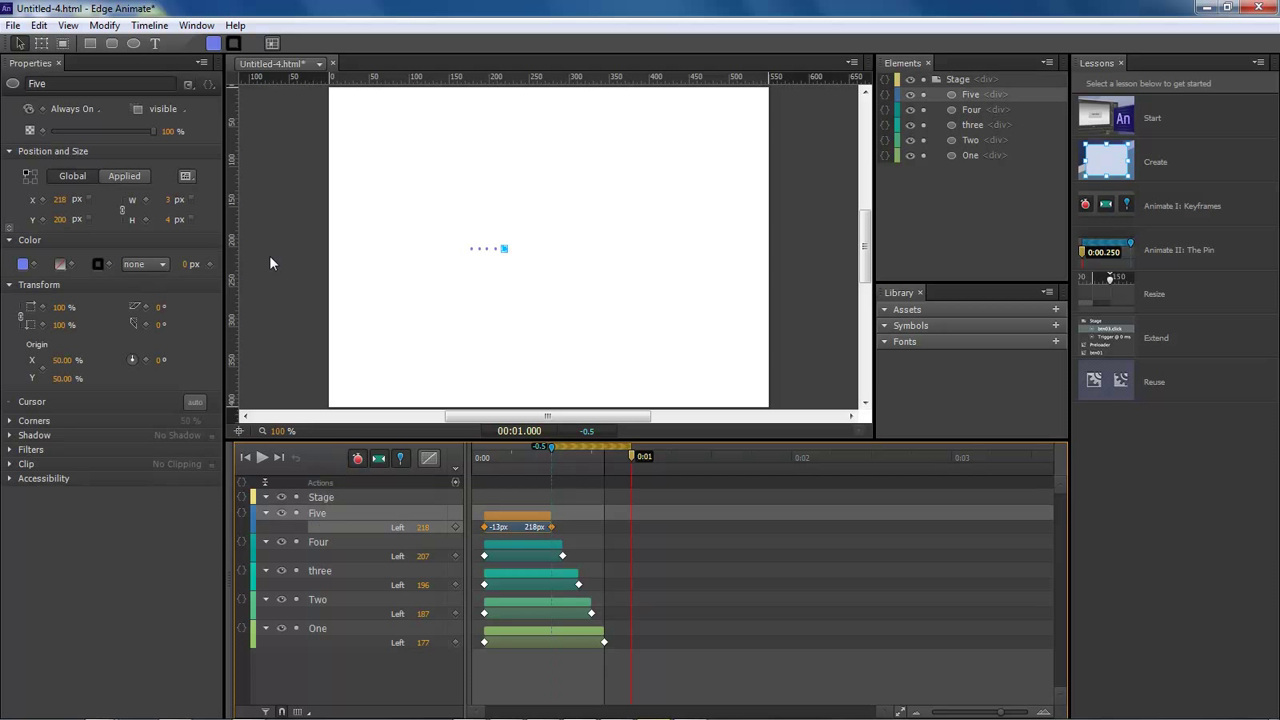
{"action": "left_click", "coordinate": [60, 201]}
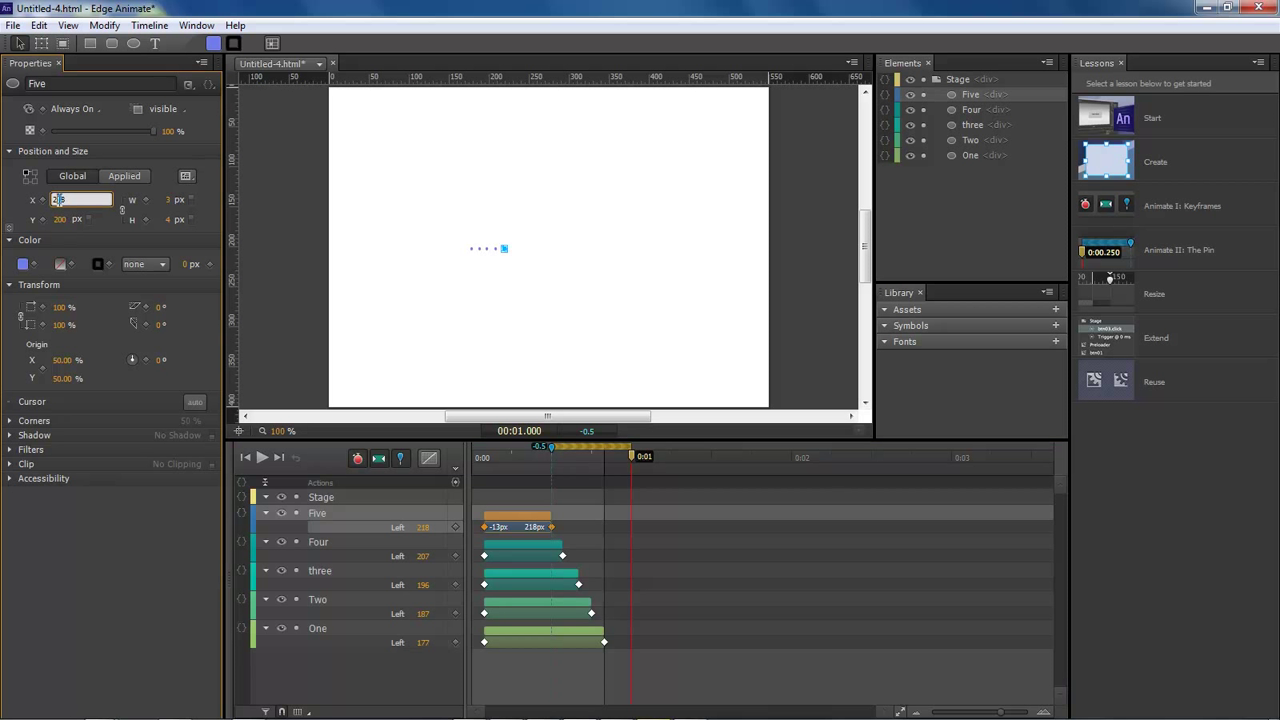
{"action": "type", "text": "238"}
{"action": "key", "text": "Return"}
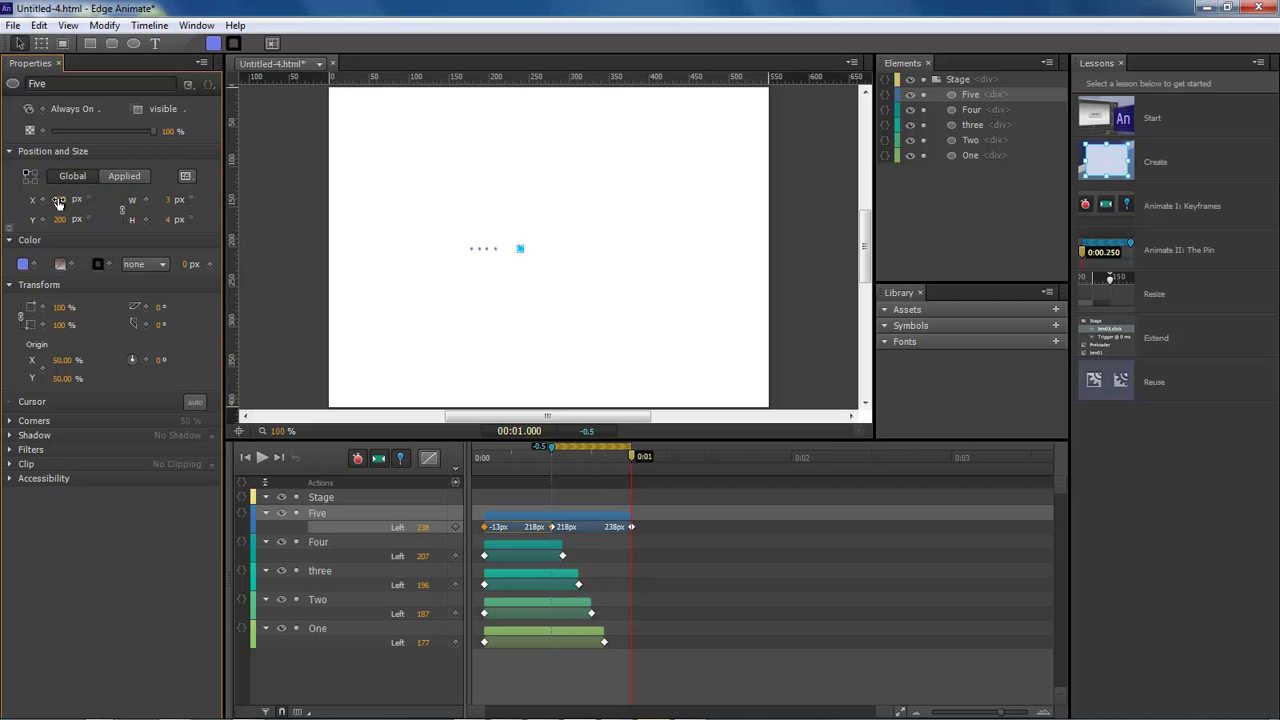
{"action": "left_click", "coordinate": [308, 544]}
{"action": "left_click", "coordinate": [60, 201]}
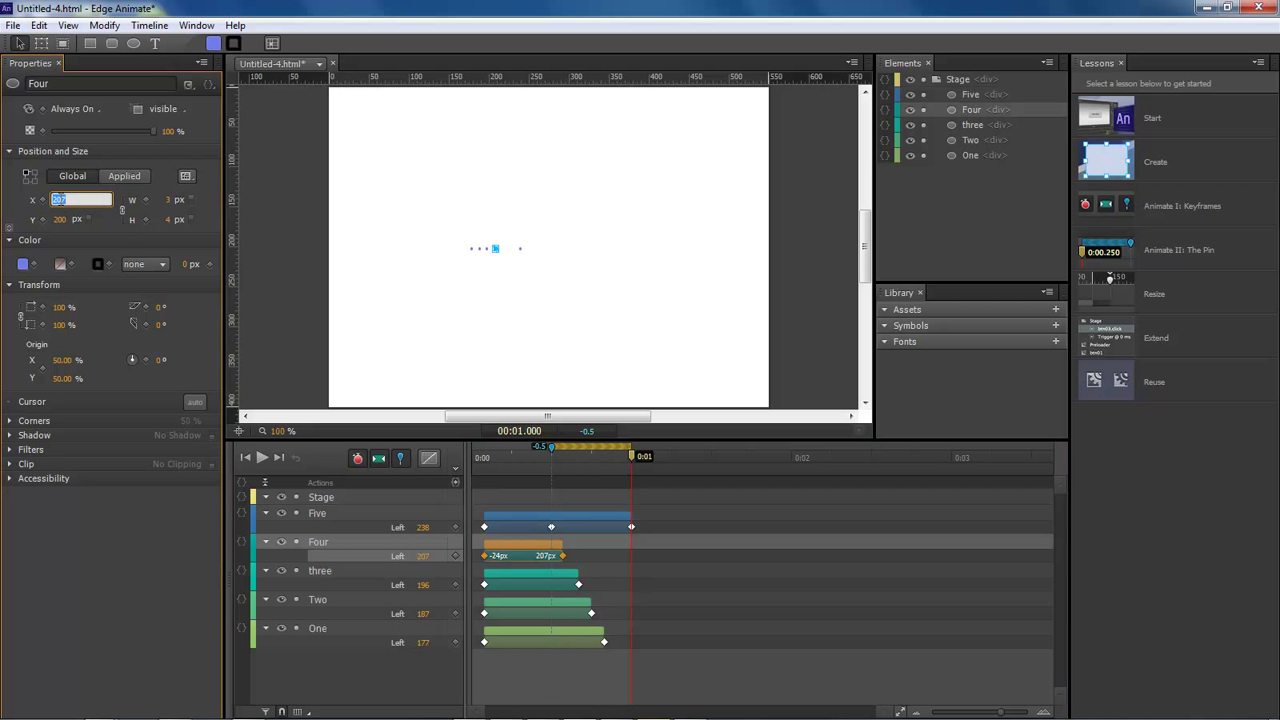
{"action": "type", "text": "2027"}
{"action": "key", "text": "Return"}
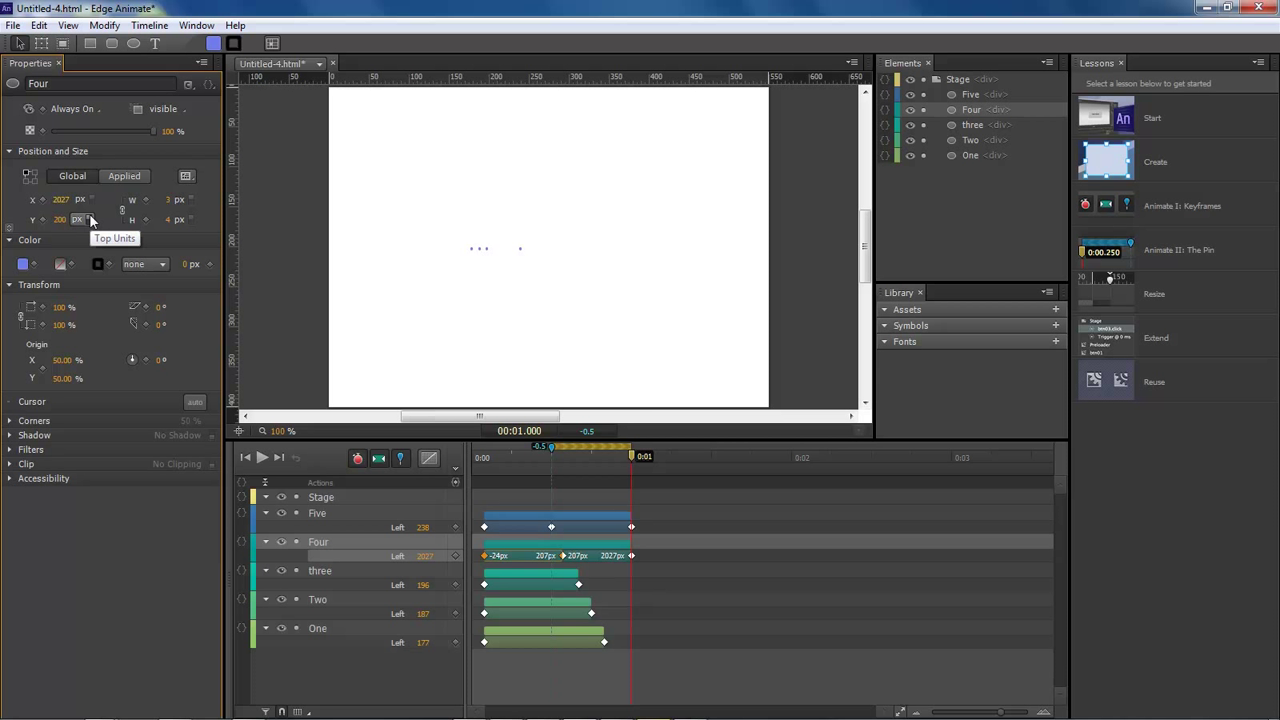
{"action": "left_click", "coordinate": [58, 201]}
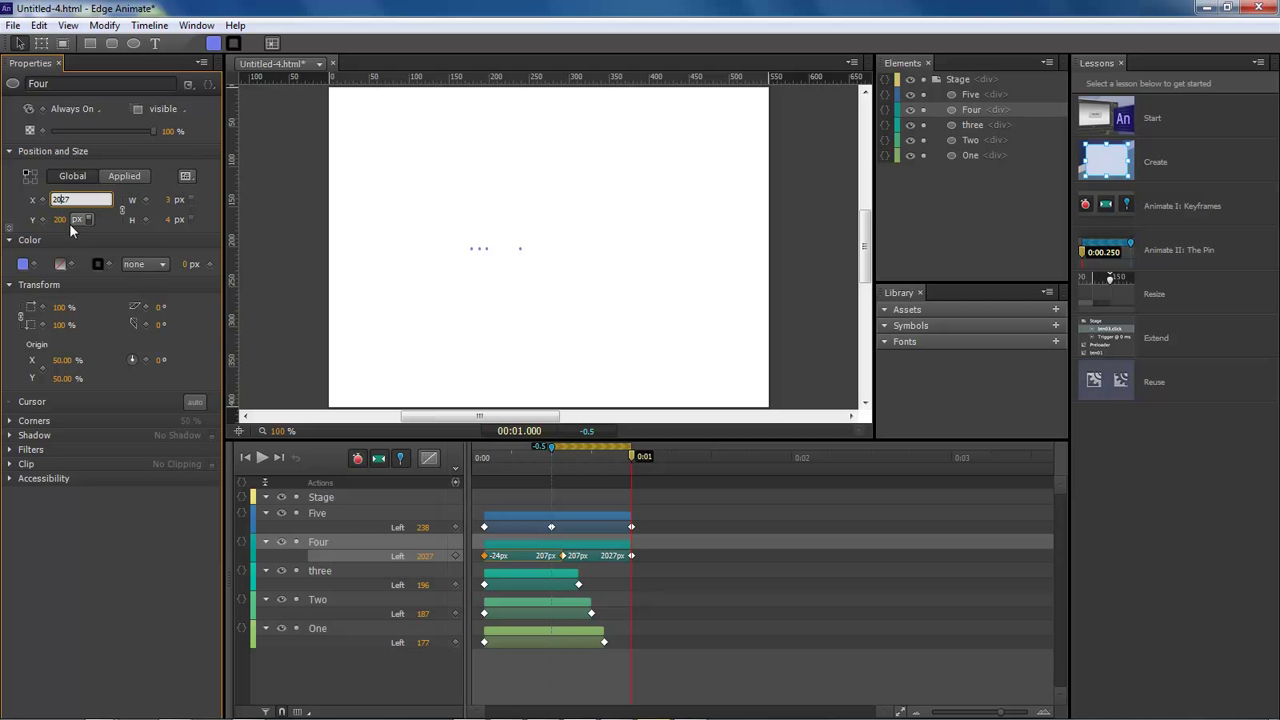
{"action": "key", "text": "Left"}
{"action": "key", "text": "Left"}
{"action": "key", "text": "BackSpace"}
{"action": "key", "text": "Return"}
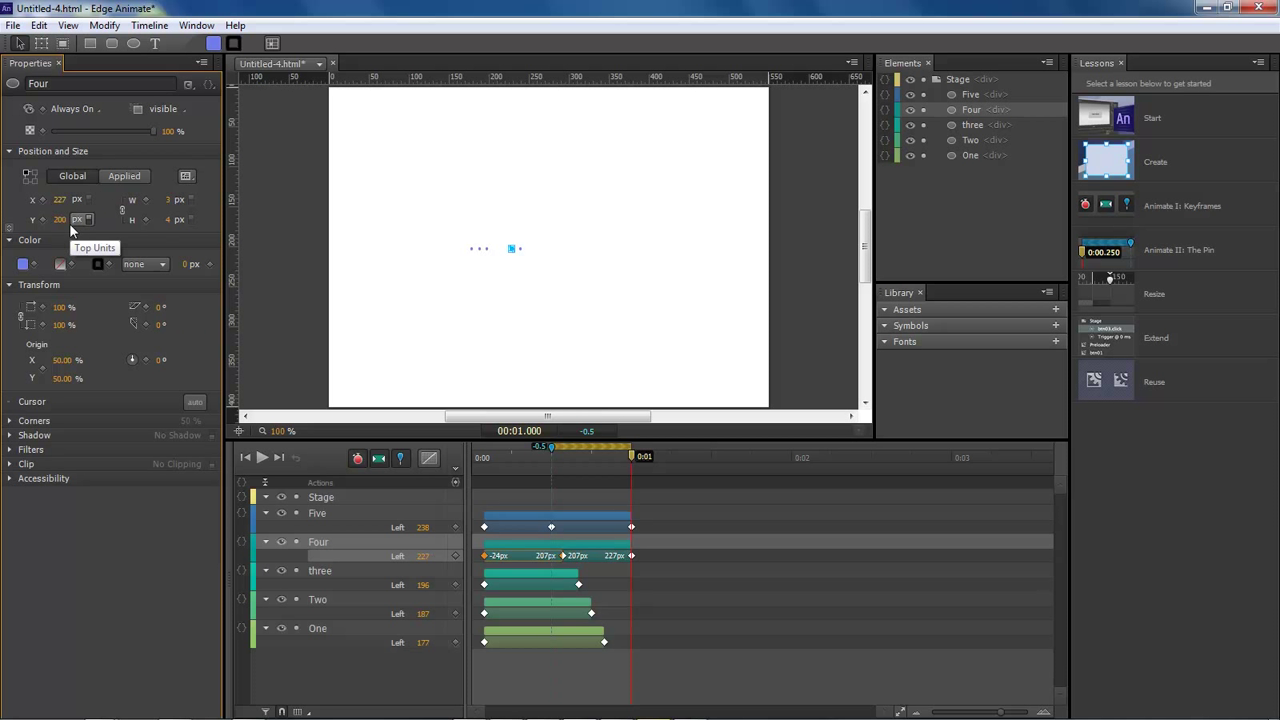
Key three's X to 216, Two's to 207 and One's to 197 px
{"action": "left_click", "coordinate": [323, 578]}
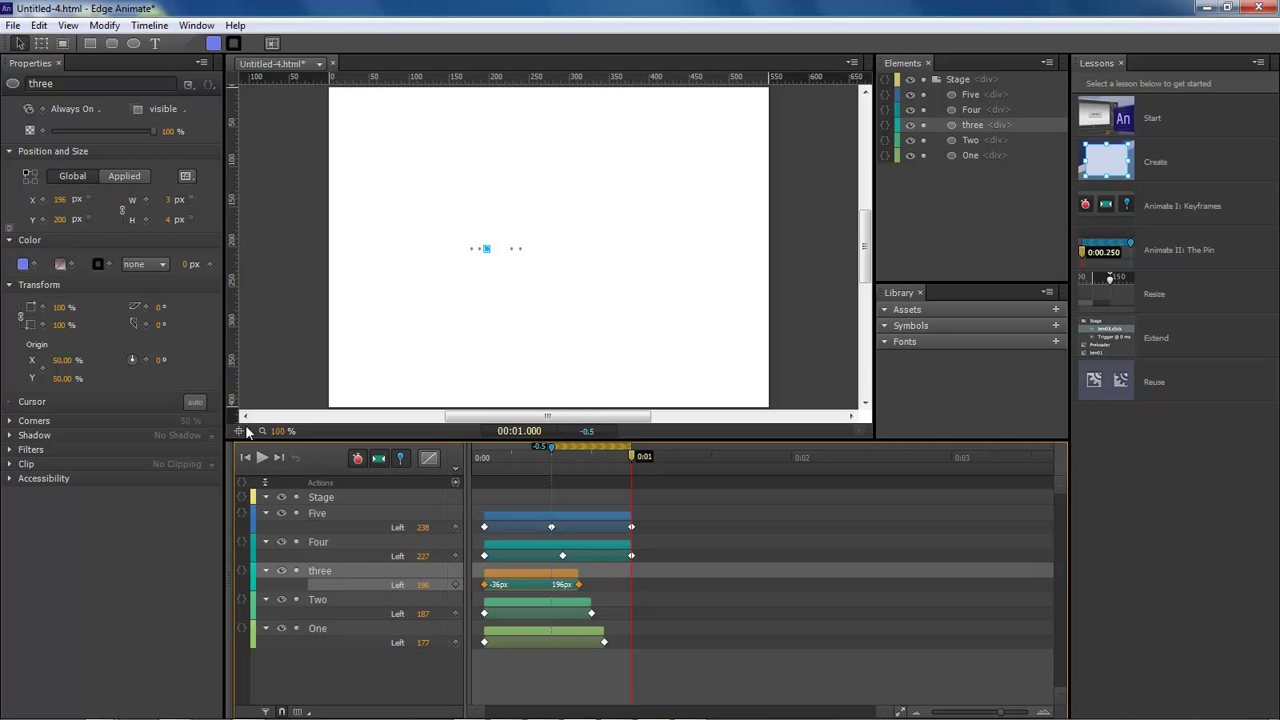
{"action": "left_click", "coordinate": [66, 201]}
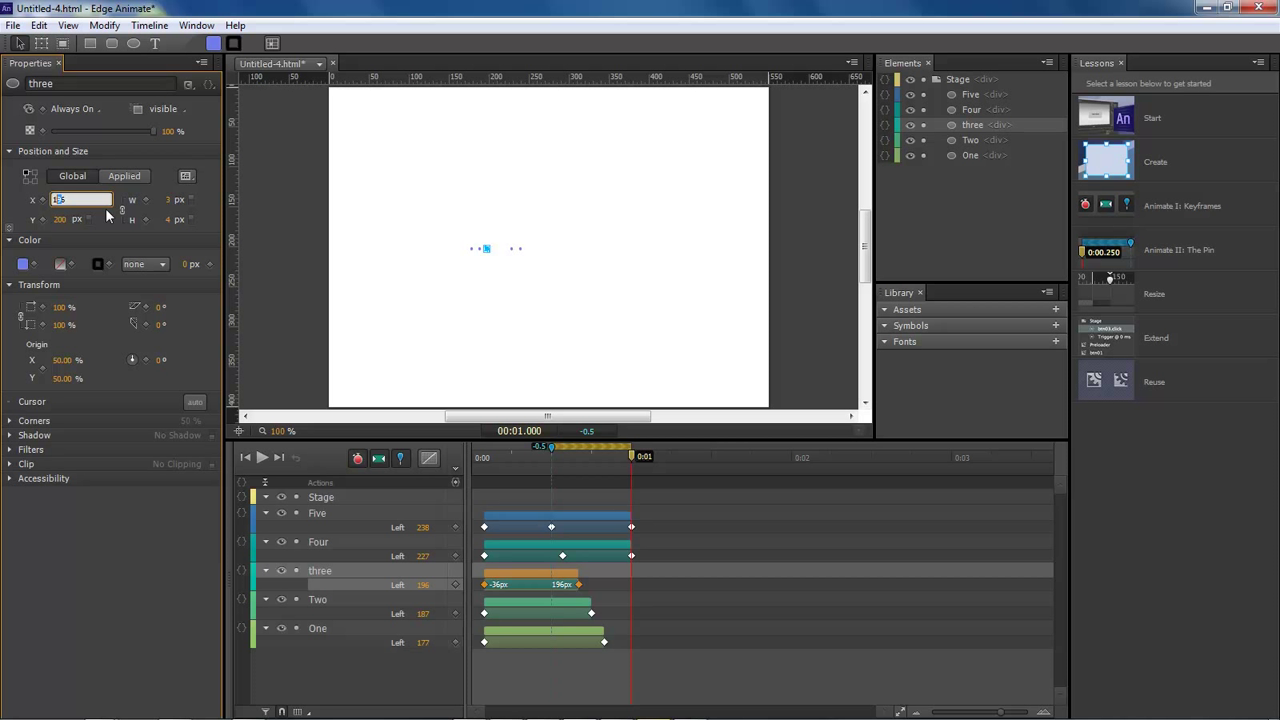
{"action": "type", "text": "2"}
{"action": "left_click", "coordinate": [319, 600]}
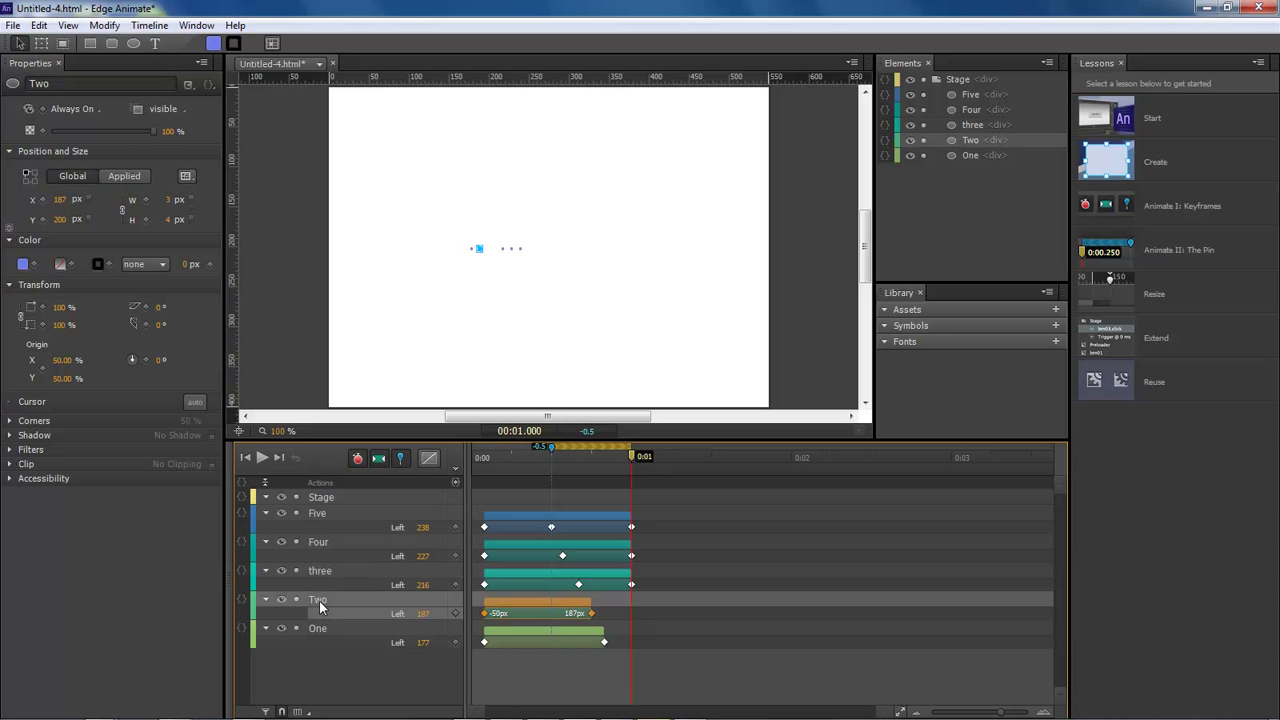
{"action": "left_click", "coordinate": [60, 199]}
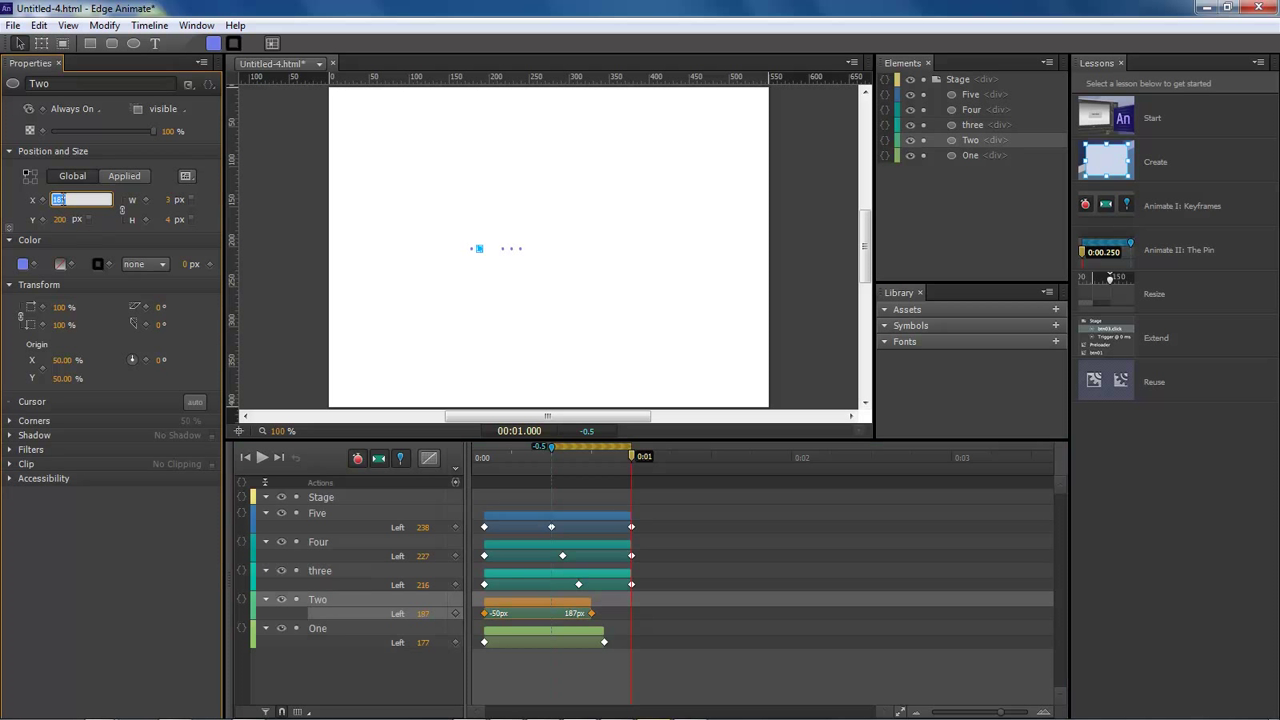
{"action": "type", "text": "207"}
{"action": "key", "text": "Return"}
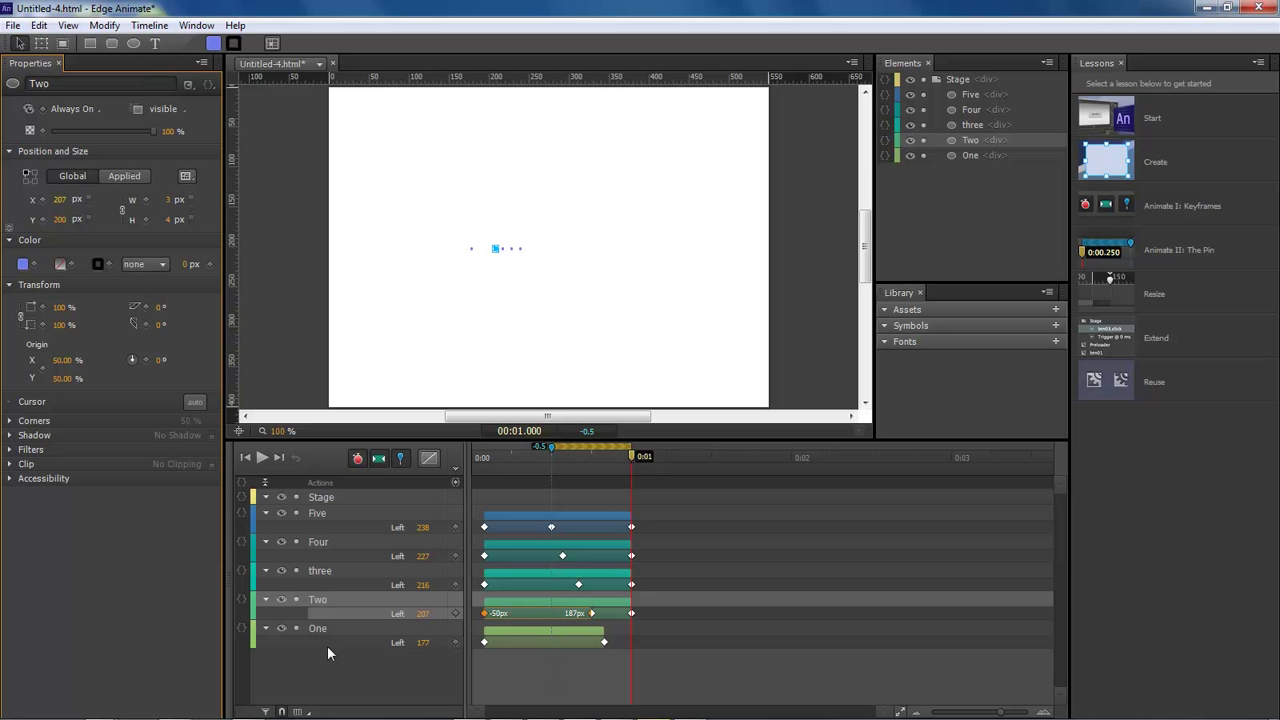
{"action": "left_click", "coordinate": [319, 629]}
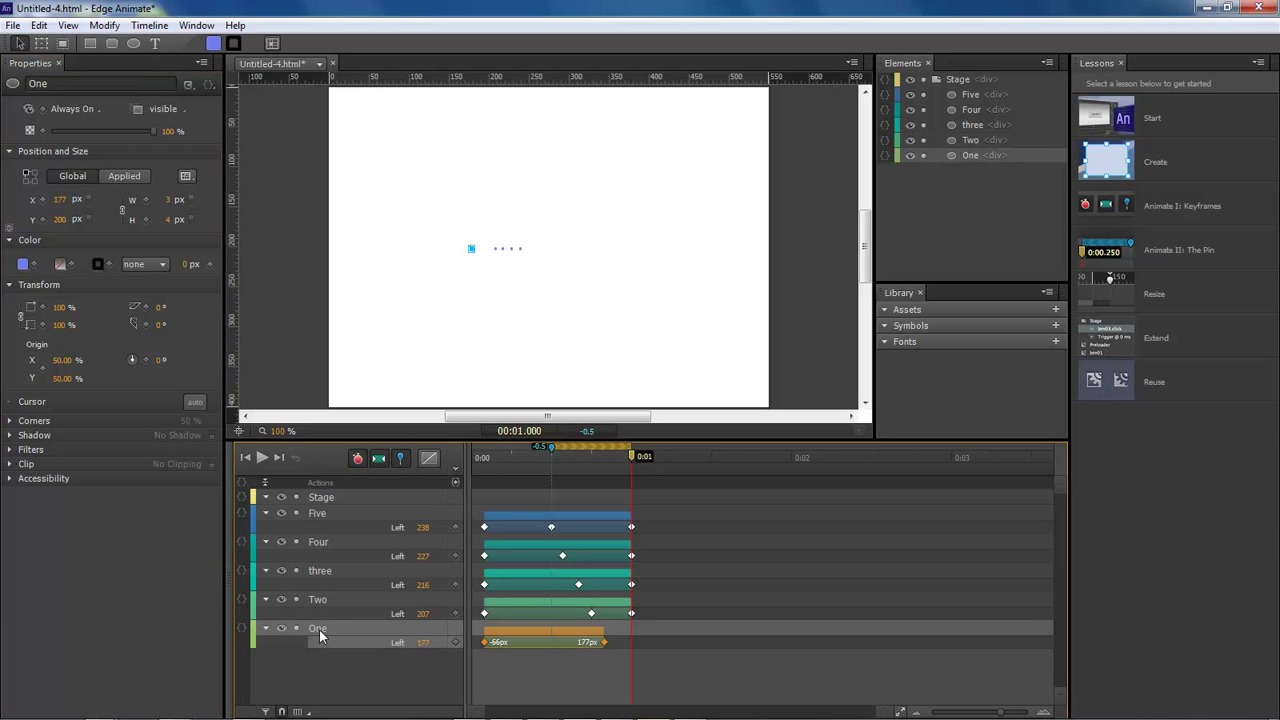
{"action": "left_click", "coordinate": [60, 199]}
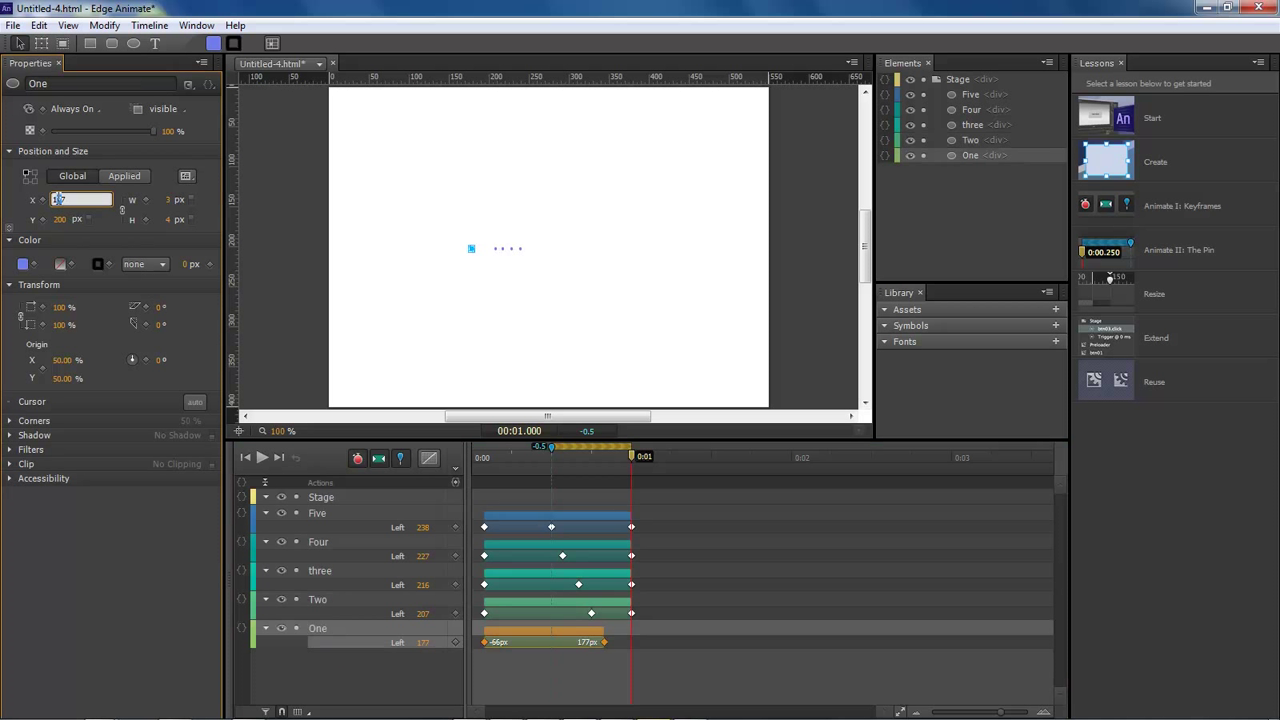
{"action": "type", "text": "177"}
{"action": "key", "text": "Return"}
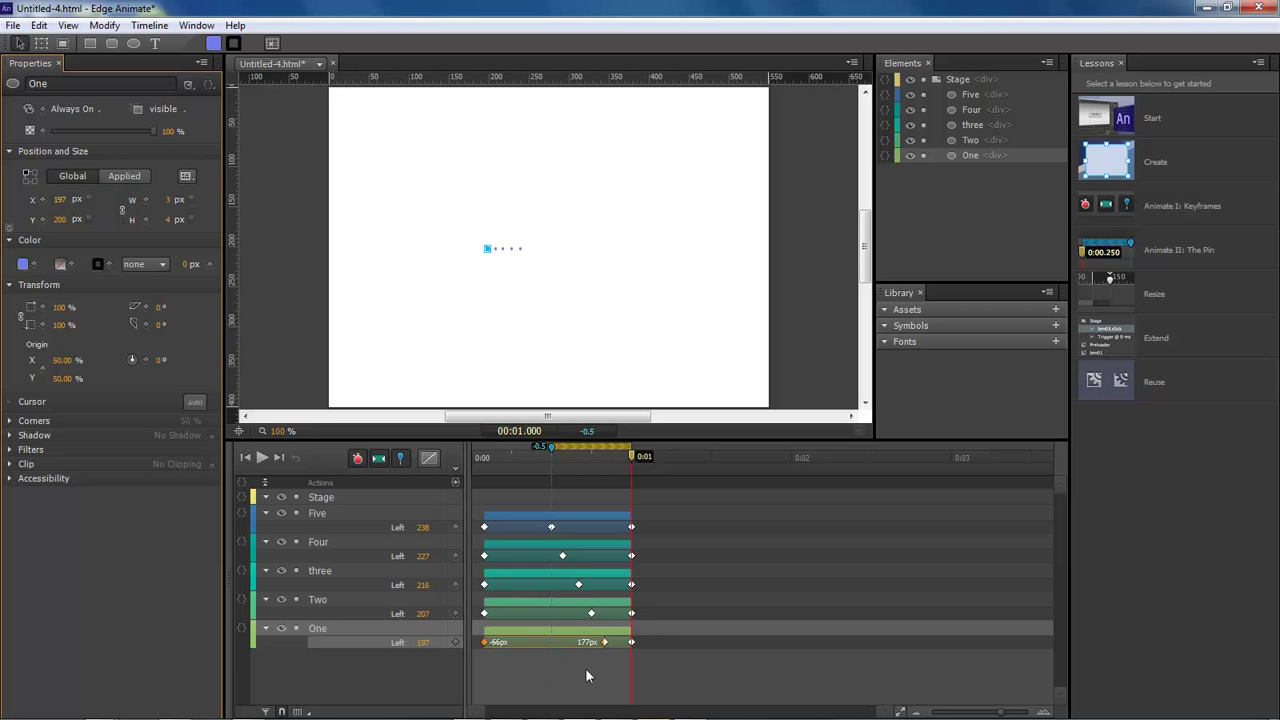
{"action": "left_click", "coordinate": [628, 501]}
Preview, then shift the dots' gathering keyframes later and rejoin One's and Four's split tweens
{"action": "left_click_drag", "start_coordinate": [631, 457], "coordinate": [463, 459]}
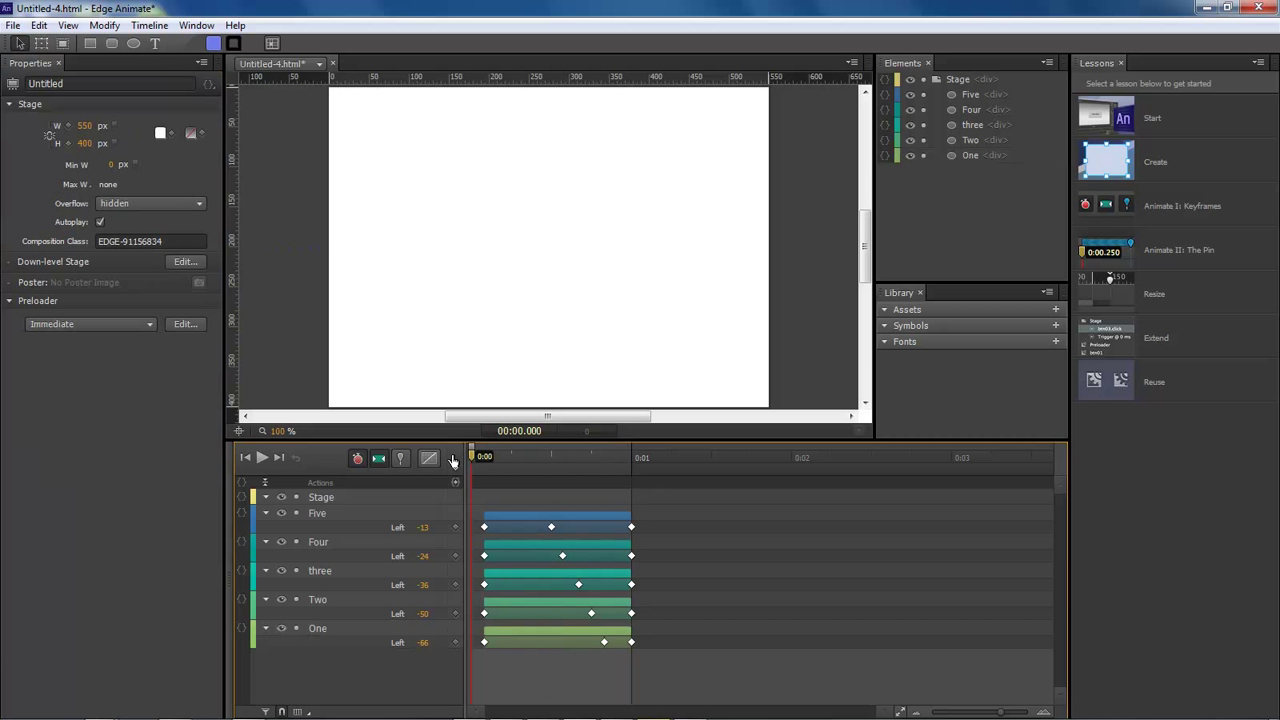
{"action": "key", "text": "space"}
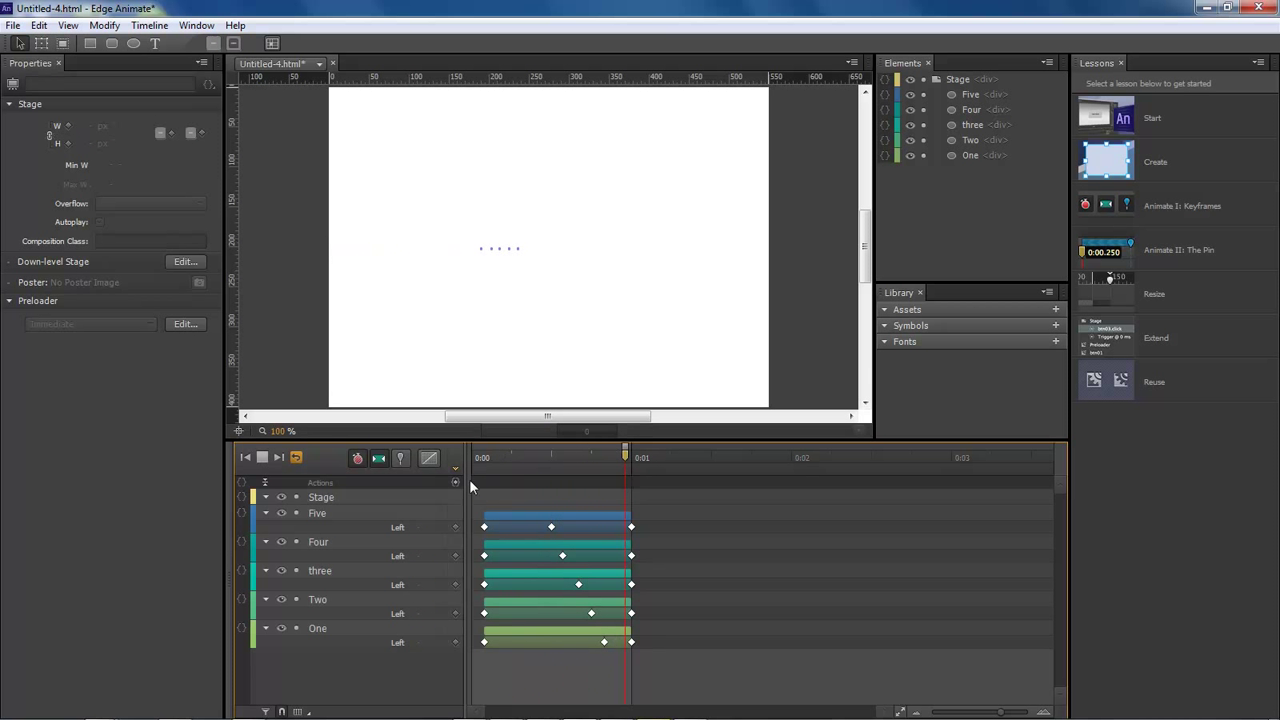
{"action": "left_click_drag", "start_coordinate": [657, 672], "coordinate": [647, 528]}
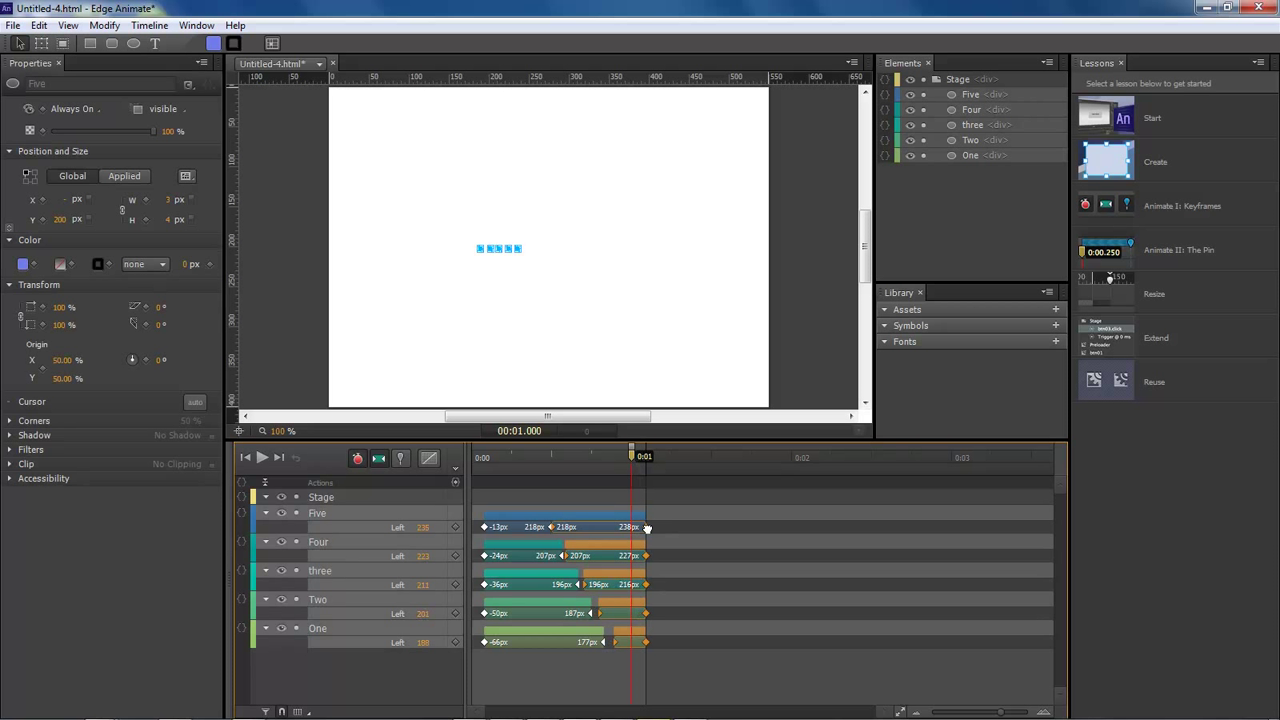
{"action": "left_click", "coordinate": [643, 672]}
{"action": "left_click_drag", "start_coordinate": [616, 643], "coordinate": [578, 585]}
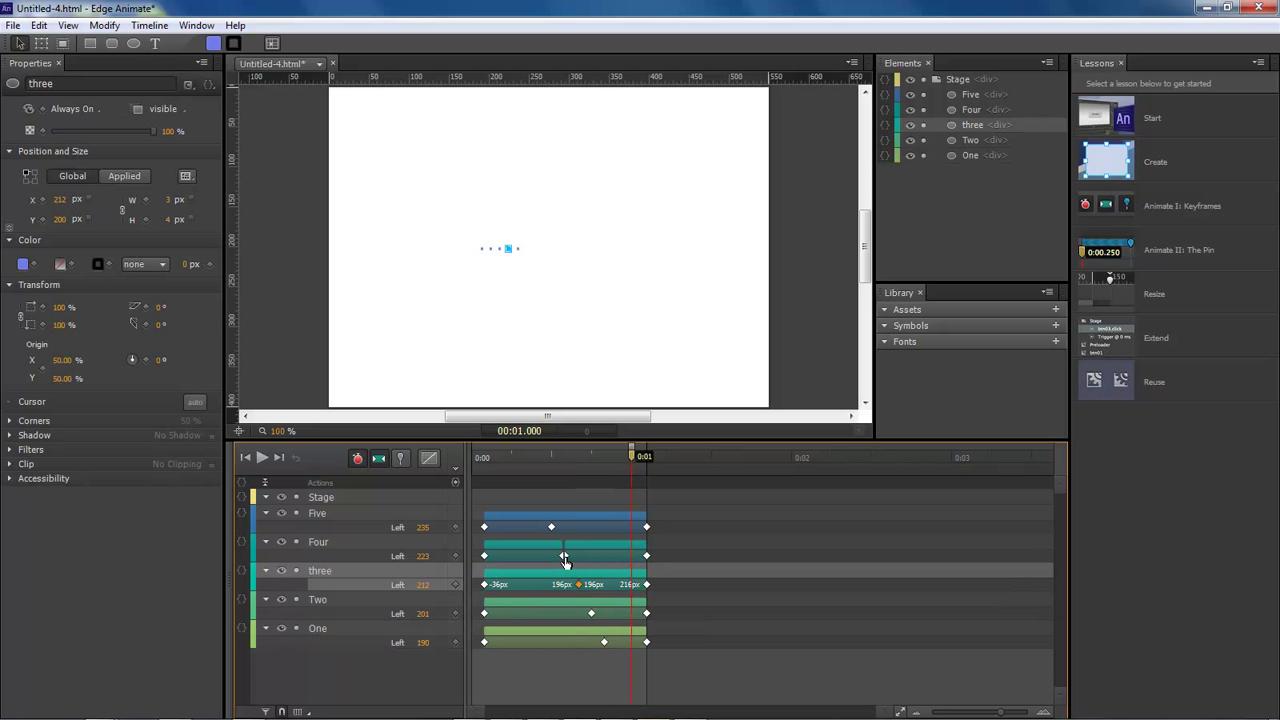
{"action": "left_click", "coordinate": [565, 560]}
{"action": "left_click", "coordinate": [544, 668]}
Preview again, then pin at 0:01 and move the current time to 0:01.500
{"action": "left_click_drag", "start_coordinate": [630, 458], "coordinate": [482, 458]}
{"action": "key", "text": "space"}
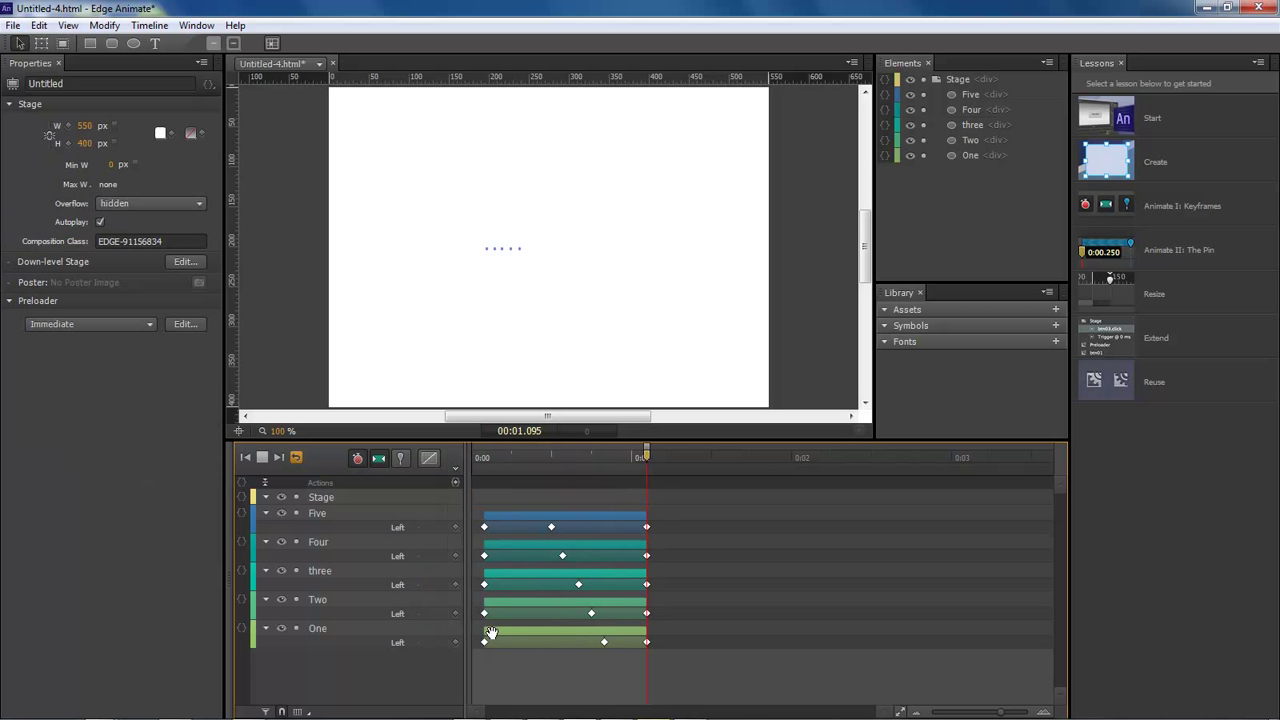
{"action": "key", "text": "space"}
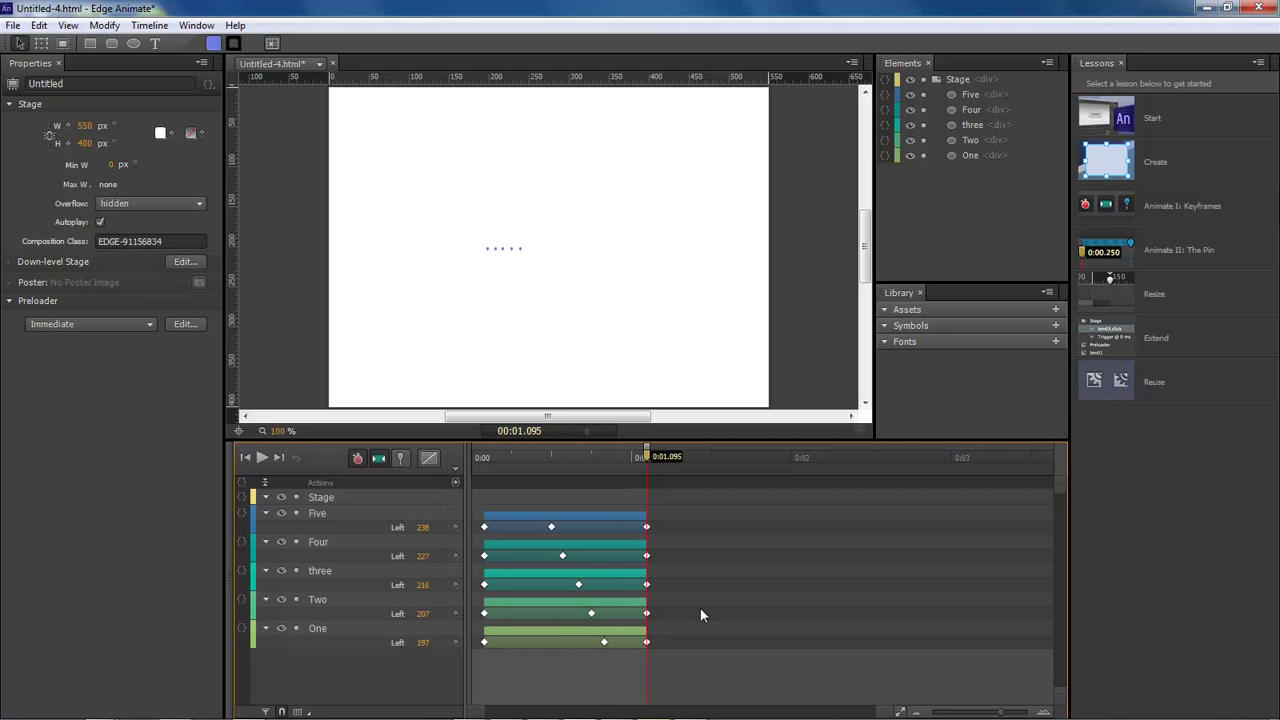
{"action": "key", "text": "p"}
{"action": "left_click_drag", "start_coordinate": [647, 460], "coordinate": [709, 460]}
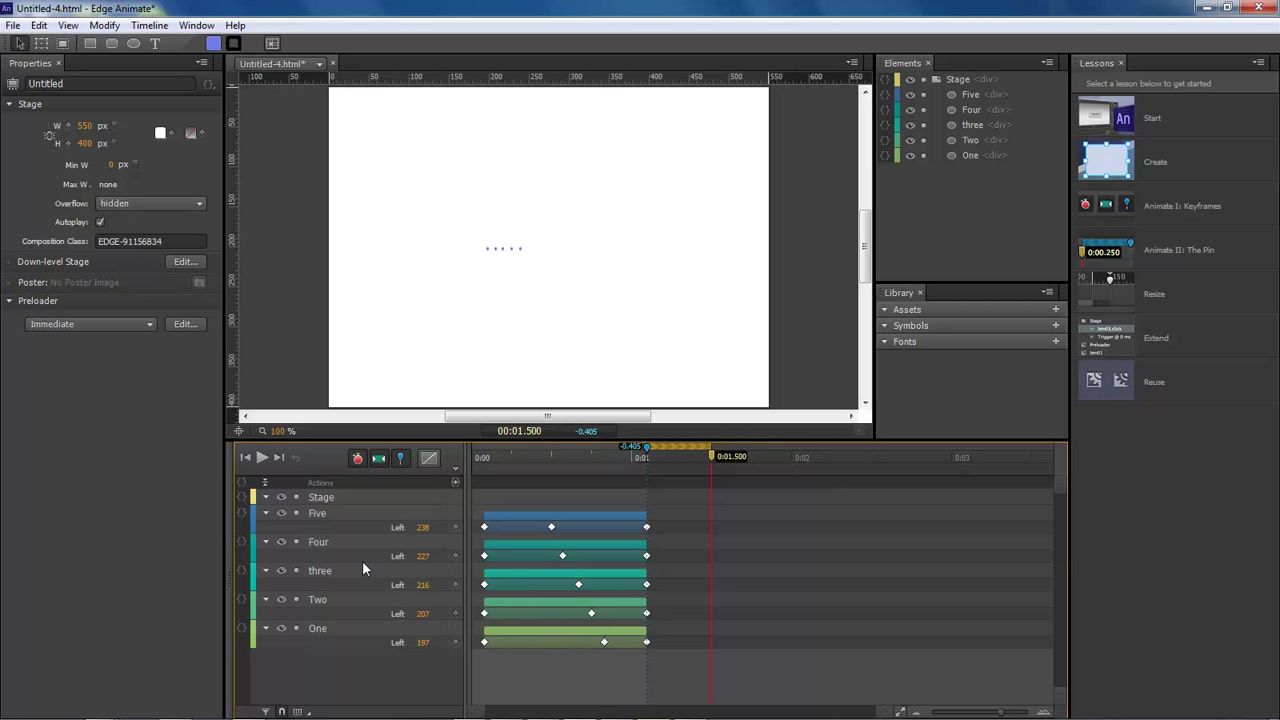
Slide Five, Four, three, Two and One right to 621, 605, 591, 577 and 568 px
{"action": "left_click", "coordinate": [318, 514]}
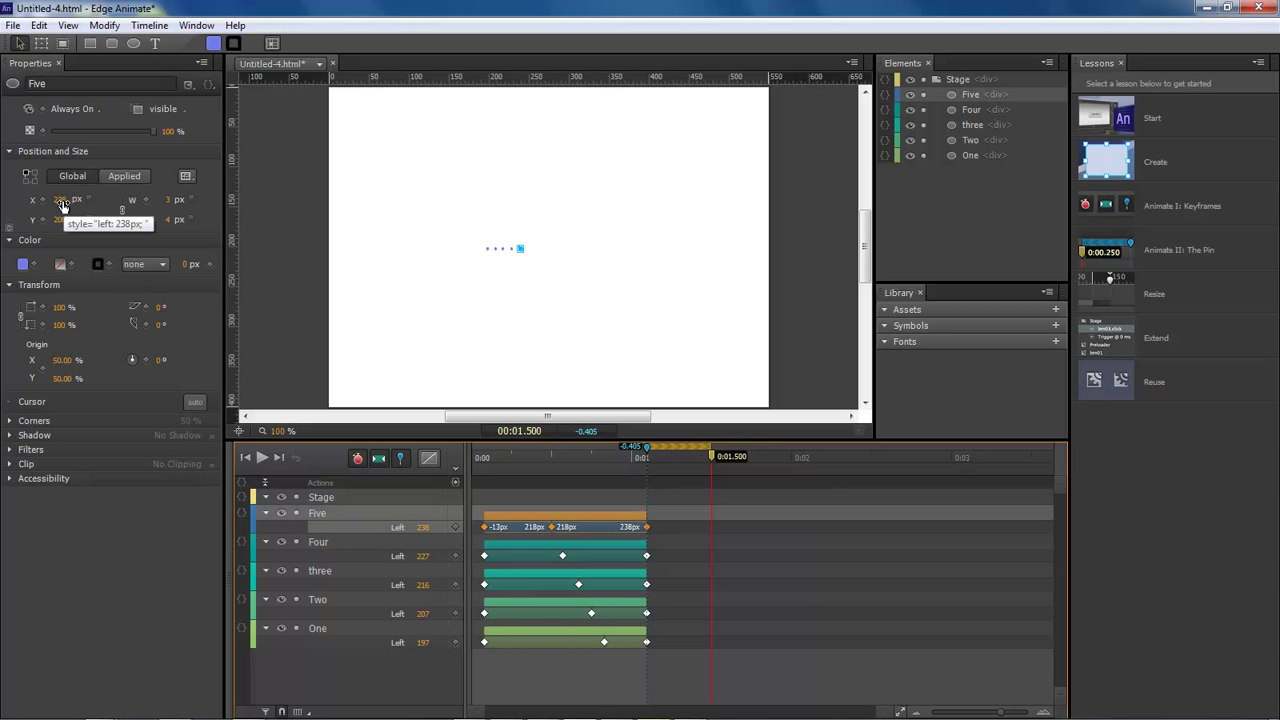
{"action": "left_click_drag", "start_coordinate": [58, 199], "coordinate": [370, 202]}
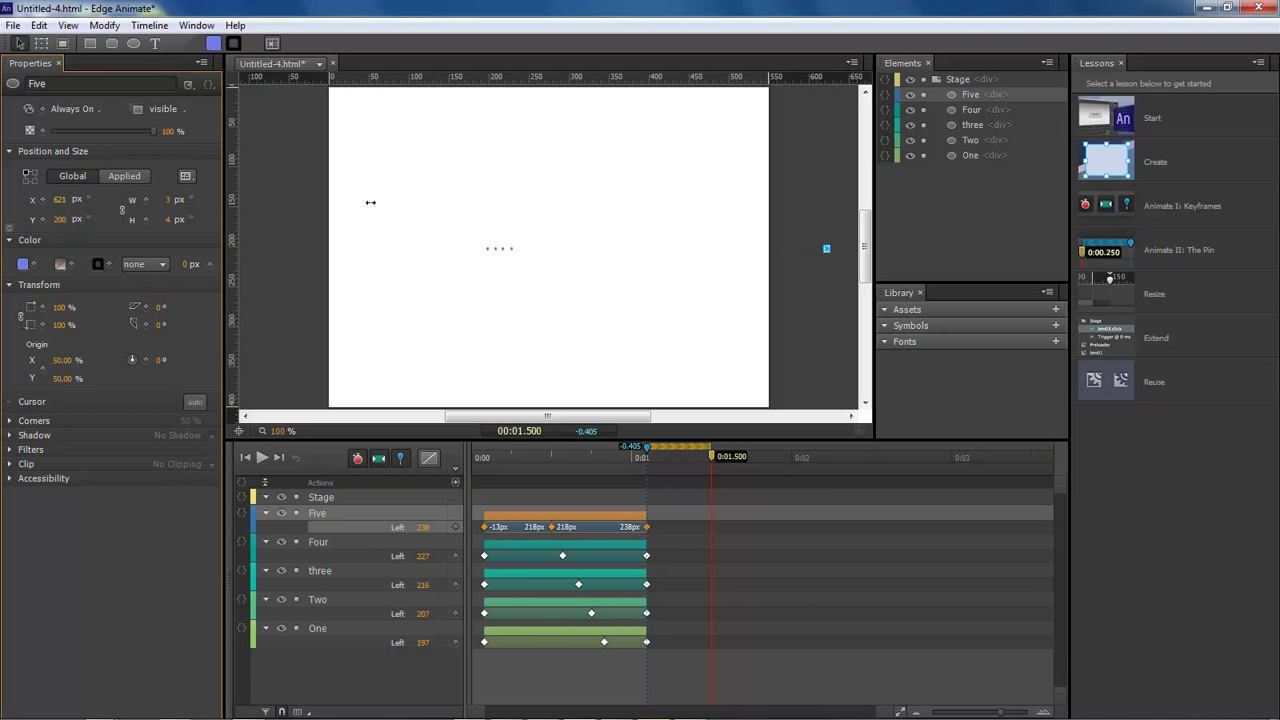
{"action": "left_click", "coordinate": [320, 542]}
{"action": "left_click_drag", "start_coordinate": [62, 200], "coordinate": [364, 206]}
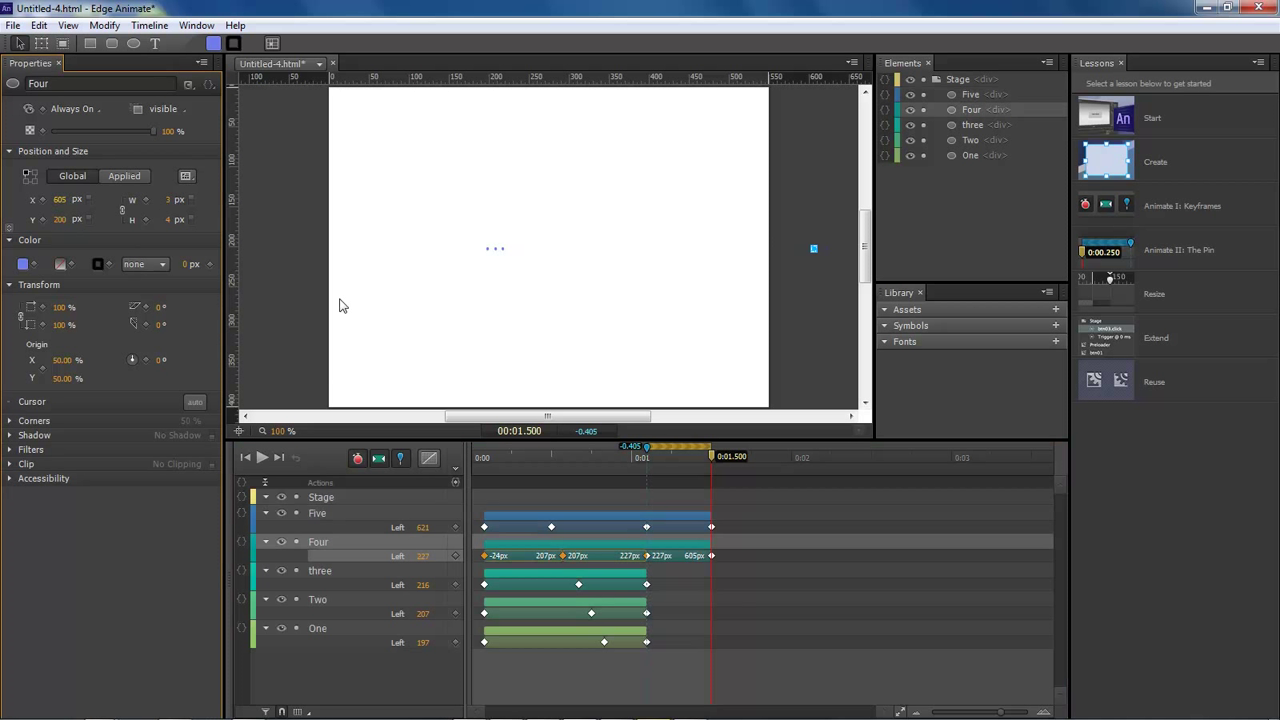
{"action": "left_click", "coordinate": [320, 571]}
{"action": "left_click_drag", "start_coordinate": [228, 202], "coordinate": [366, 206]}
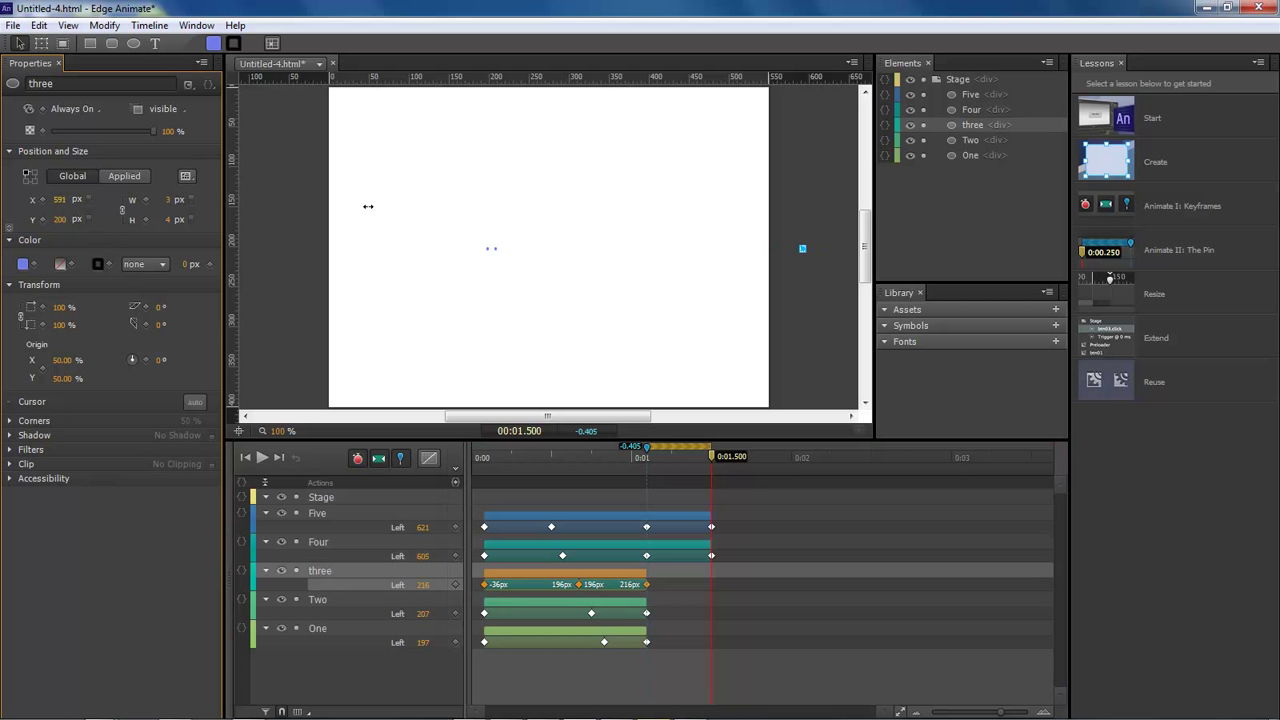
{"action": "left_click", "coordinate": [318, 600]}
{"action": "left_click_drag", "start_coordinate": [62, 202], "coordinate": [372, 206]}
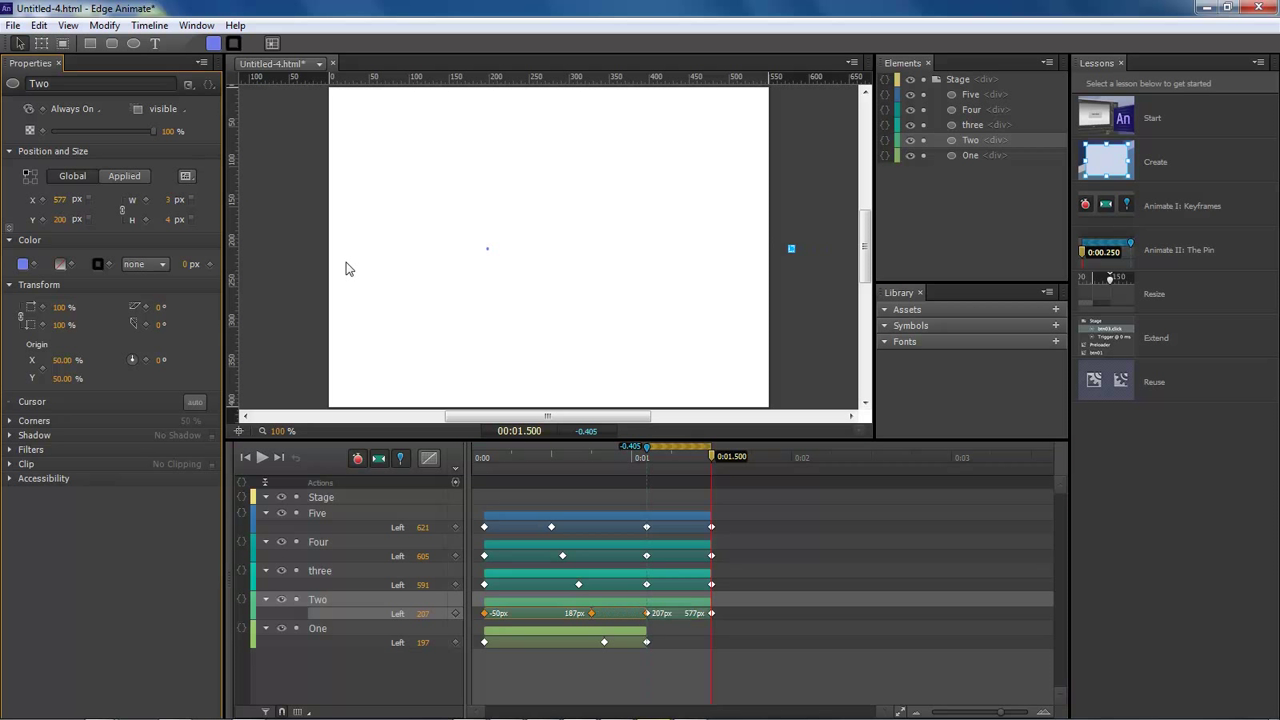
{"action": "left_click", "coordinate": [318, 628]}
{"action": "left_click_drag", "start_coordinate": [58, 204], "coordinate": [382, 229]}
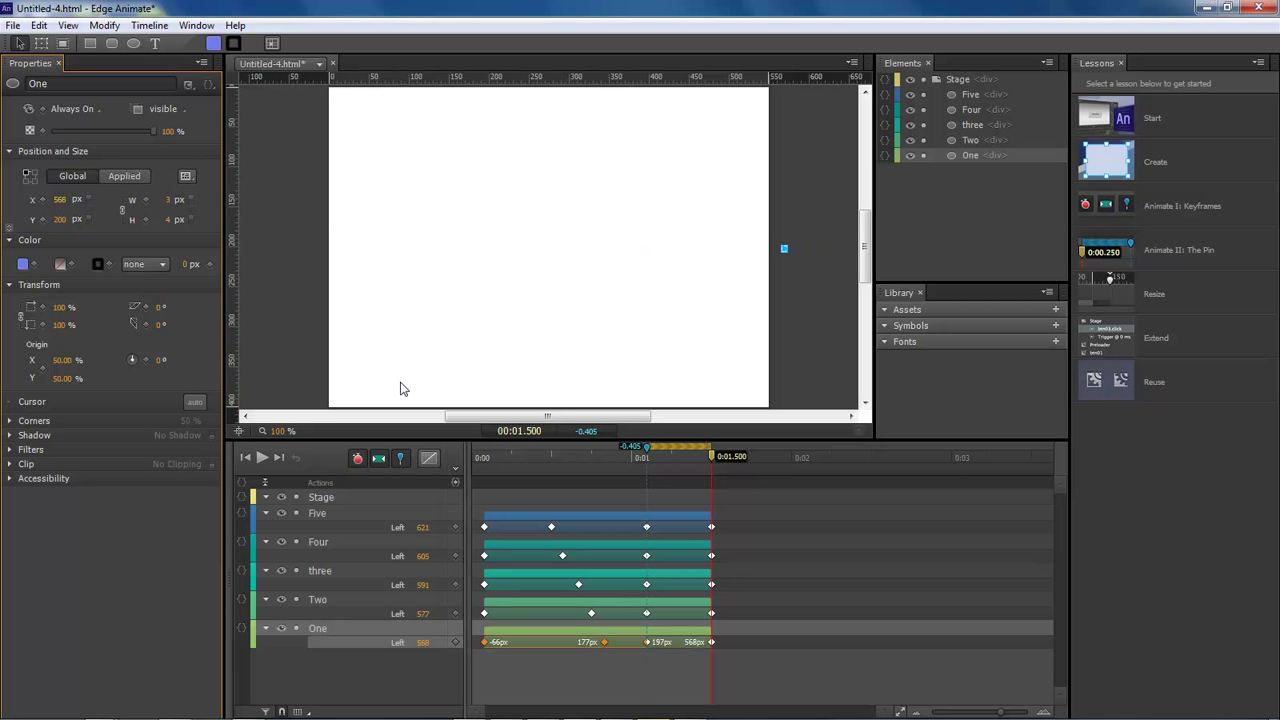
{"action": "left_click", "coordinate": [820, 690]}
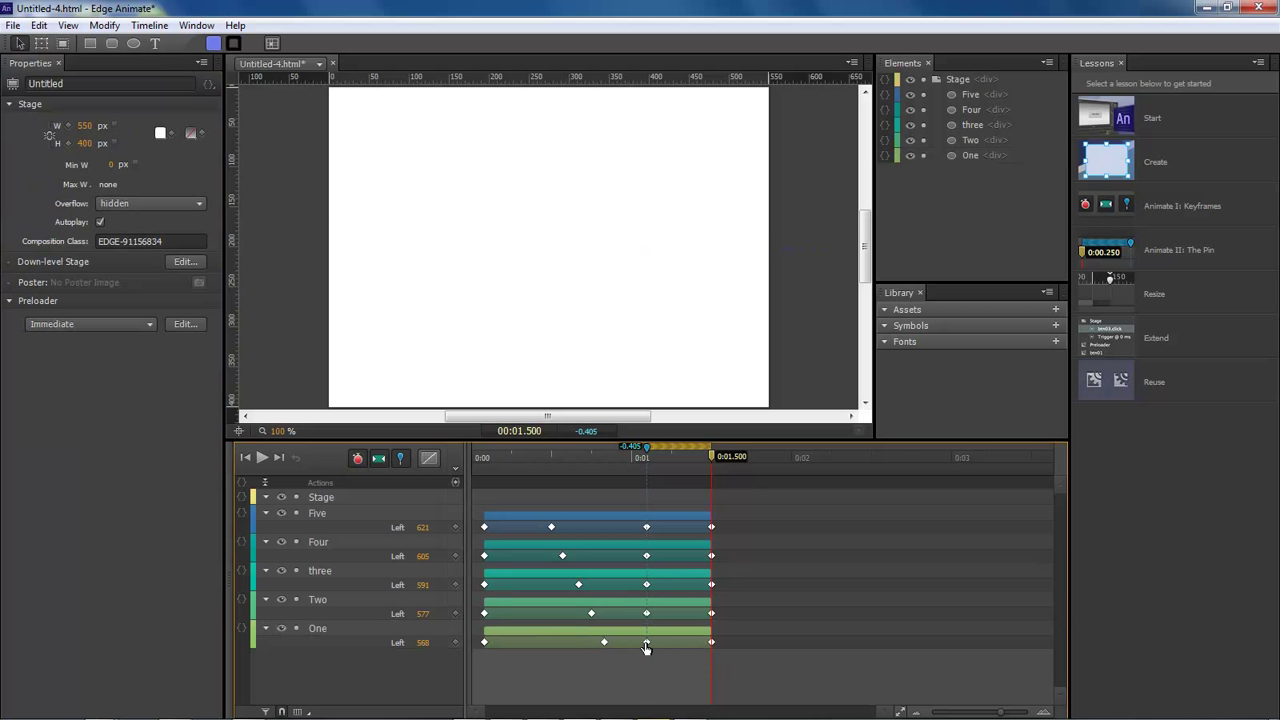
{"action": "left_click_drag", "start_coordinate": [647, 557], "coordinate": [713, 654]}
Push the final keyframes to 0:01.690 and rejoin Four's and three's split tweens
{"action": "key", "text": "ctrl+a"}
{"action": "left_click", "coordinate": [711, 527]}
{"action": "left_click_drag", "start_coordinate": [711, 527], "coordinate": [740, 530]}
{"action": "left_click", "coordinate": [768, 679]}
{"action": "left_click_drag", "start_coordinate": [659, 556], "coordinate": [688, 642]}
{"action": "left_click", "coordinate": [717, 677]}
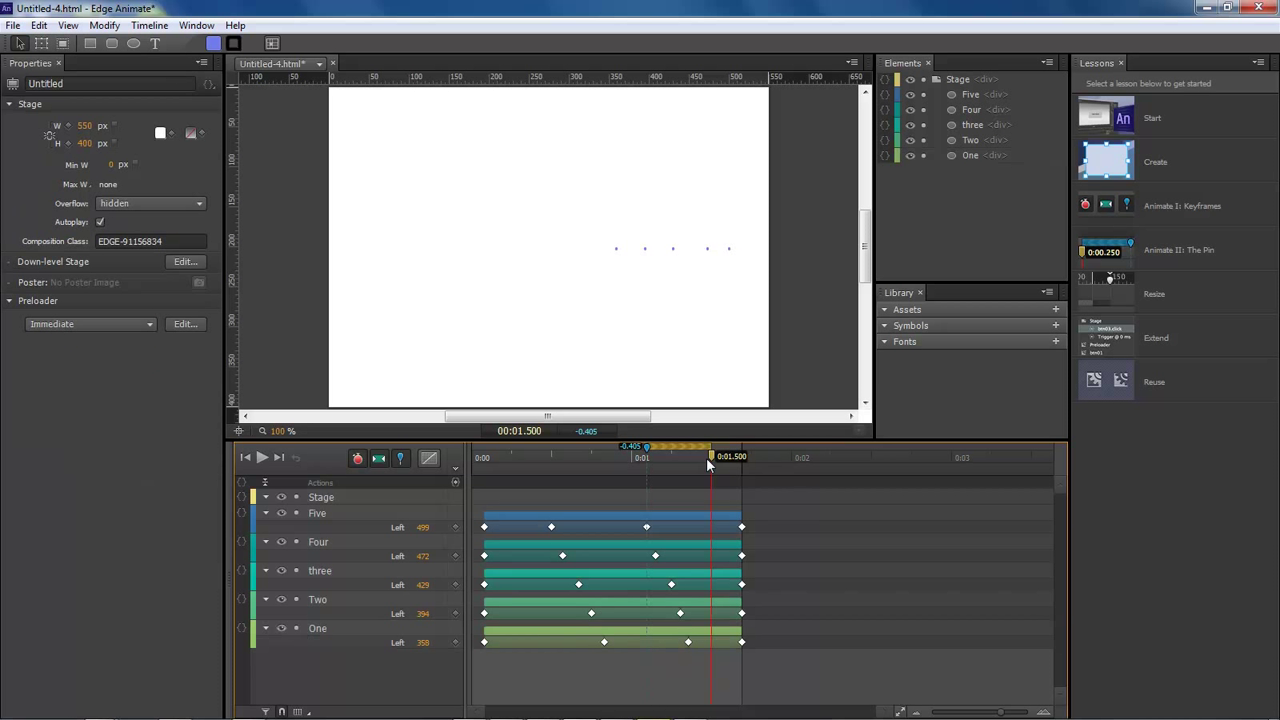
Preview the animation from the start and stop it
{"action": "key", "text": "Home"}
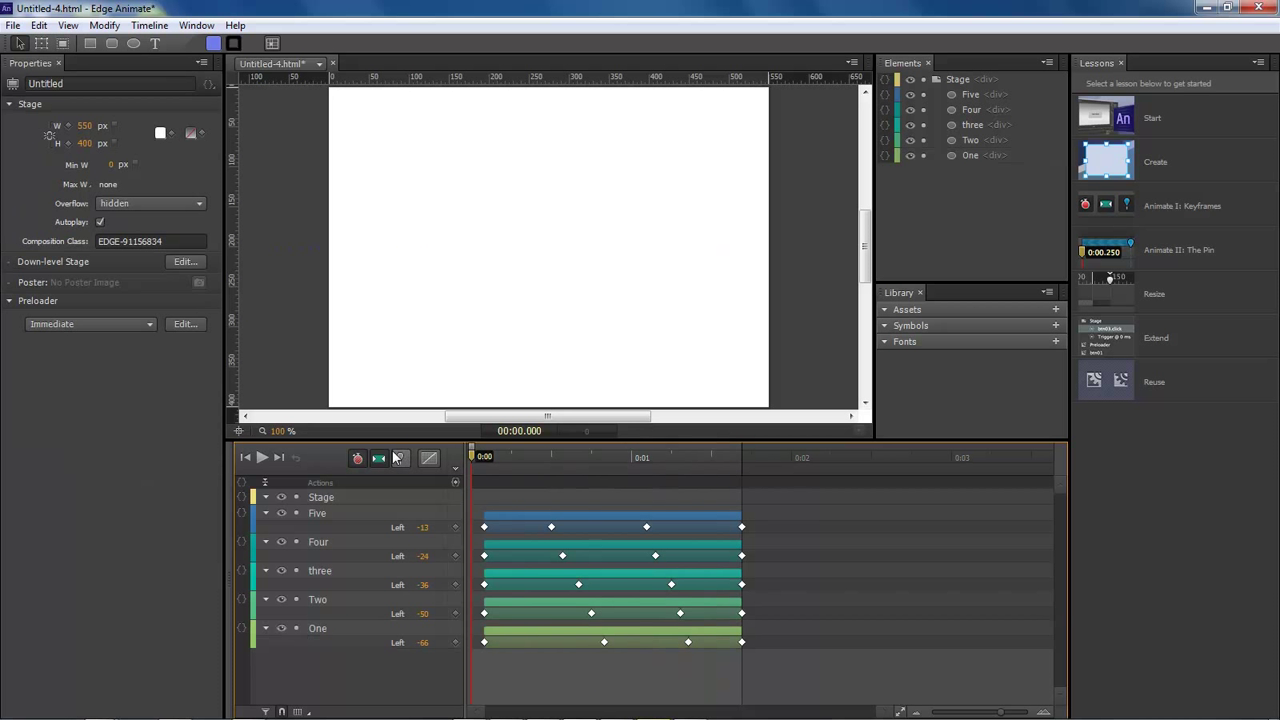
{"action": "key", "text": "space"}
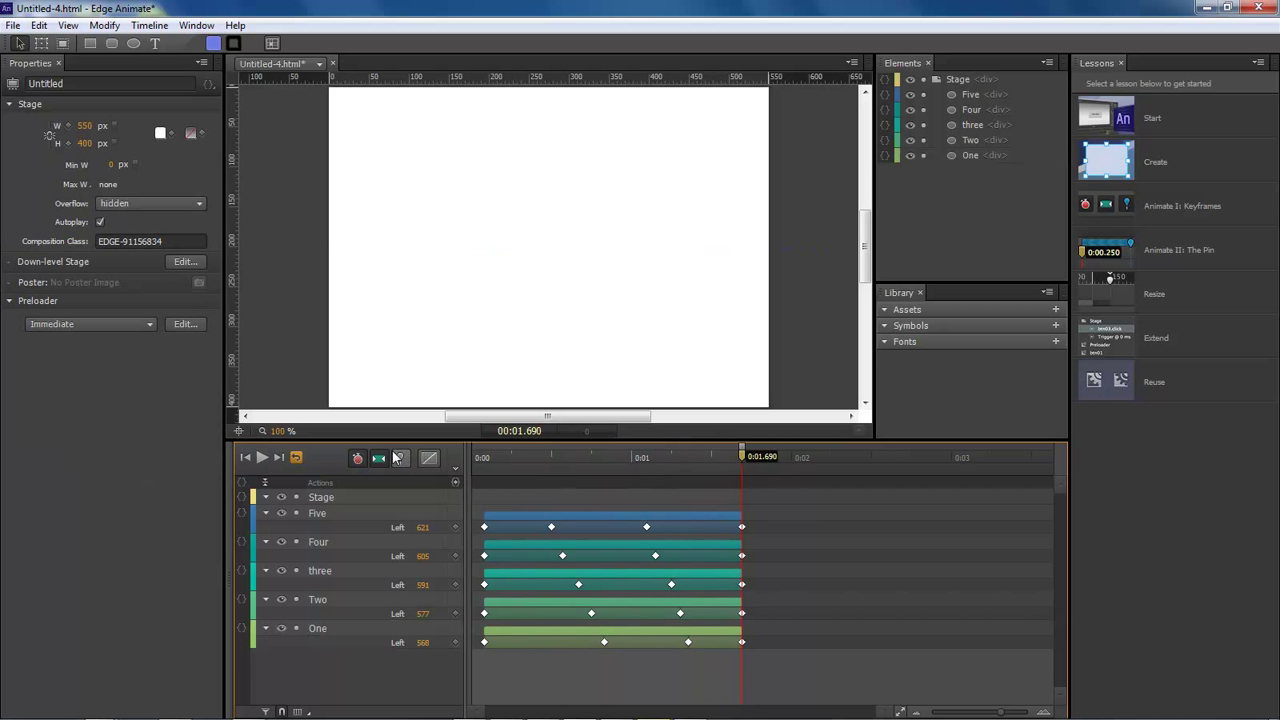
{"action": "left_click", "coordinate": [295, 457]}
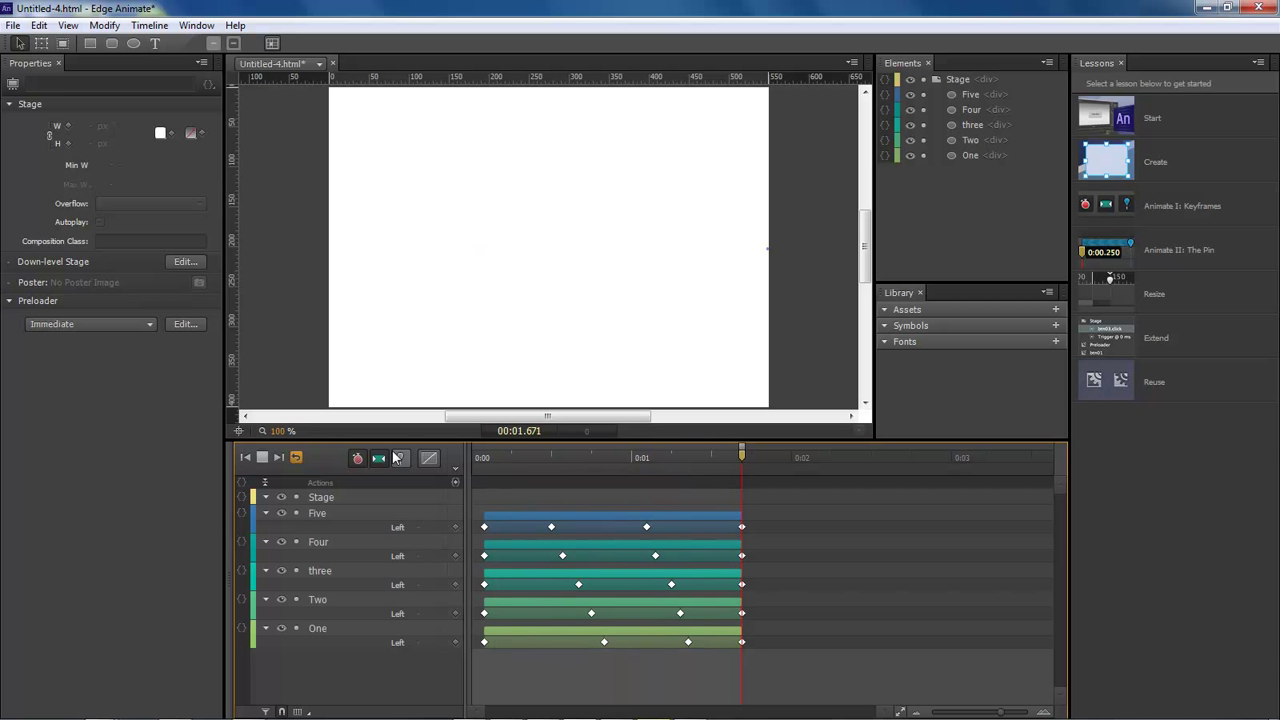
{"action": "left_click", "coordinate": [330, 497]}
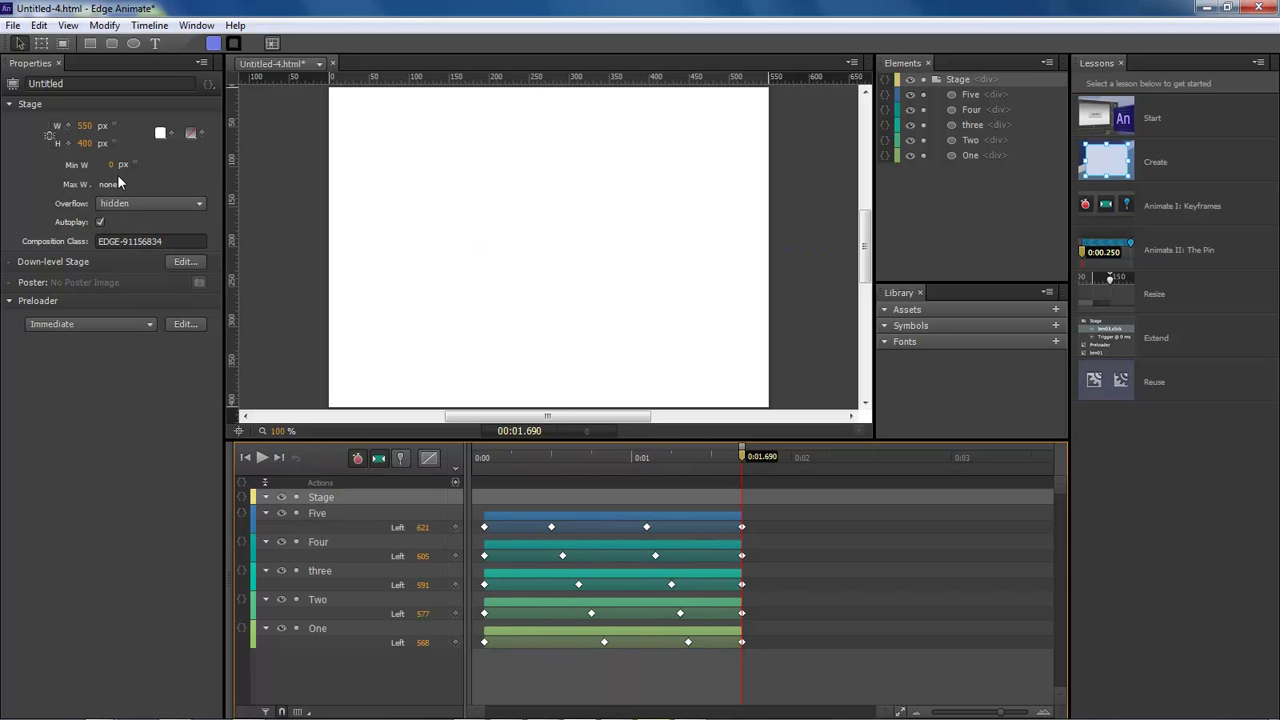
Set the stage background to dark gray (rgba 27,27,27) and play the animation twice
{"action": "left_click", "coordinate": [160, 133]}
{"action": "mouse_move", "coordinate": [95, 300]}
{"action": "left_mouse_down"}
{"action": "mouse_move", "coordinate": [43, 341]}
{"action": "mouse_move", "coordinate": [42, 358]}
{"action": "left_mouse_up"}
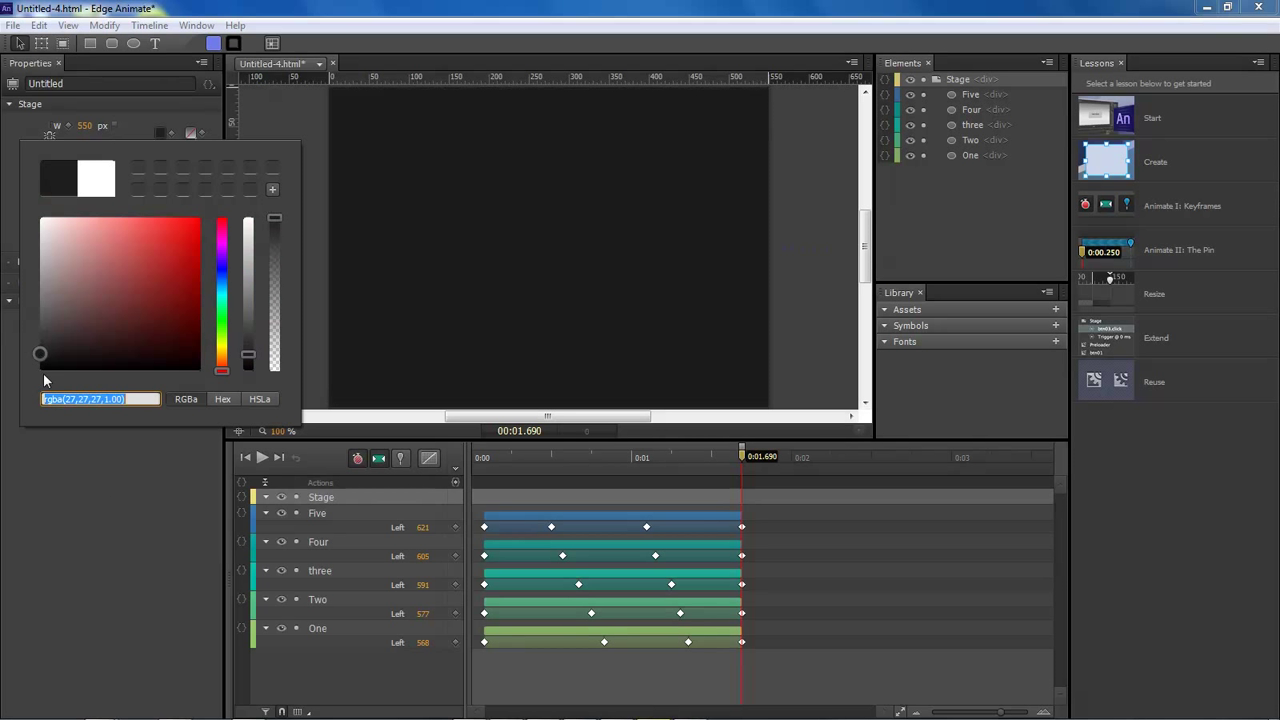
{"action": "left_click", "coordinate": [488, 502]}
{"action": "left_click", "coordinate": [259, 457]}
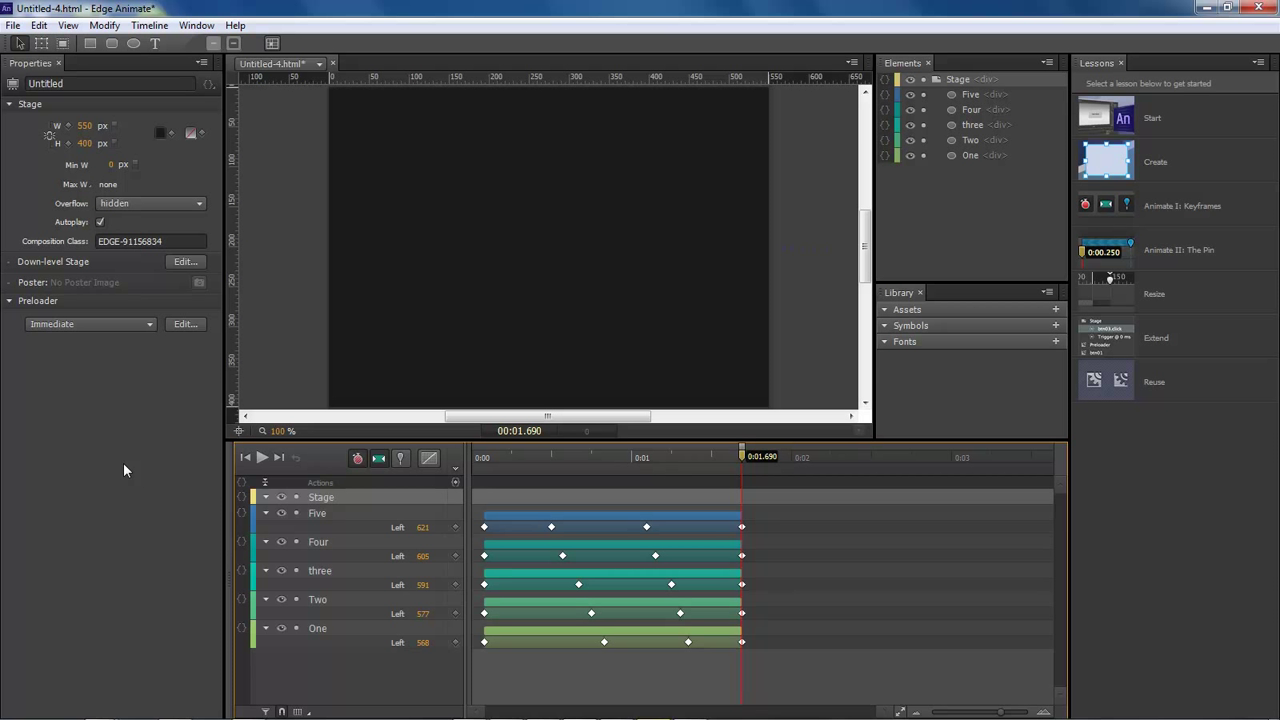
{"action": "key", "text": "space"}
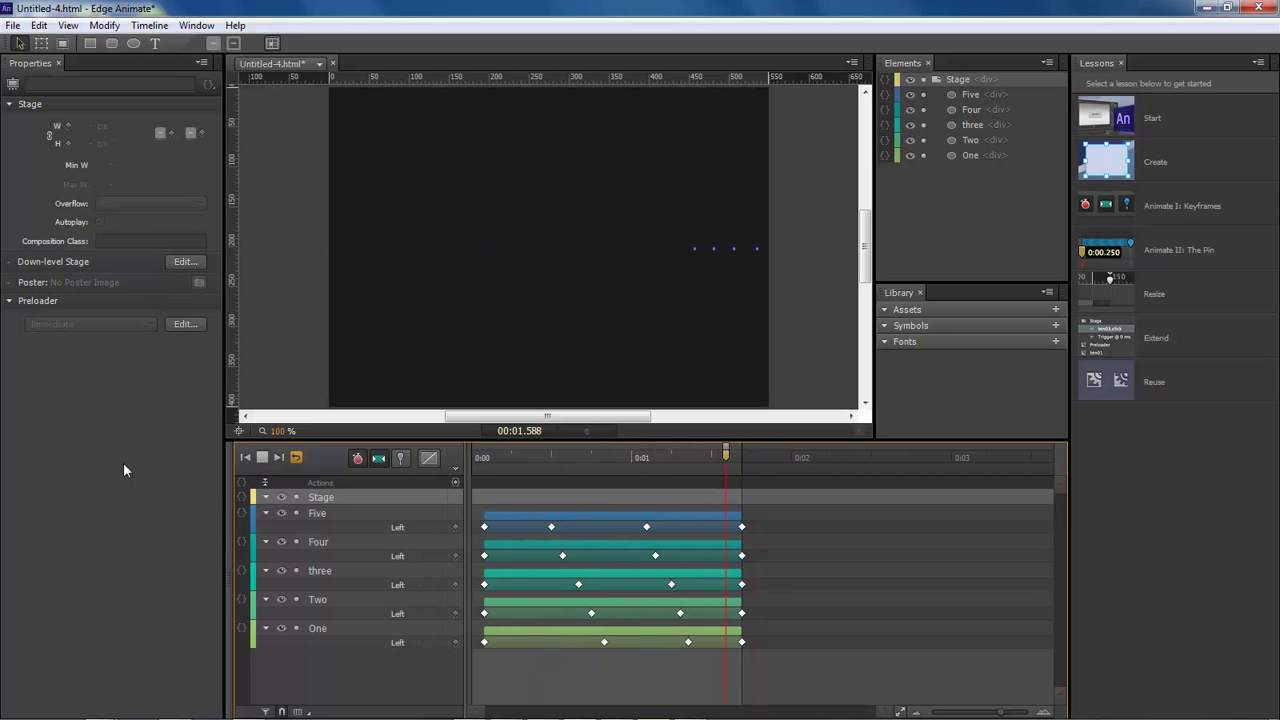